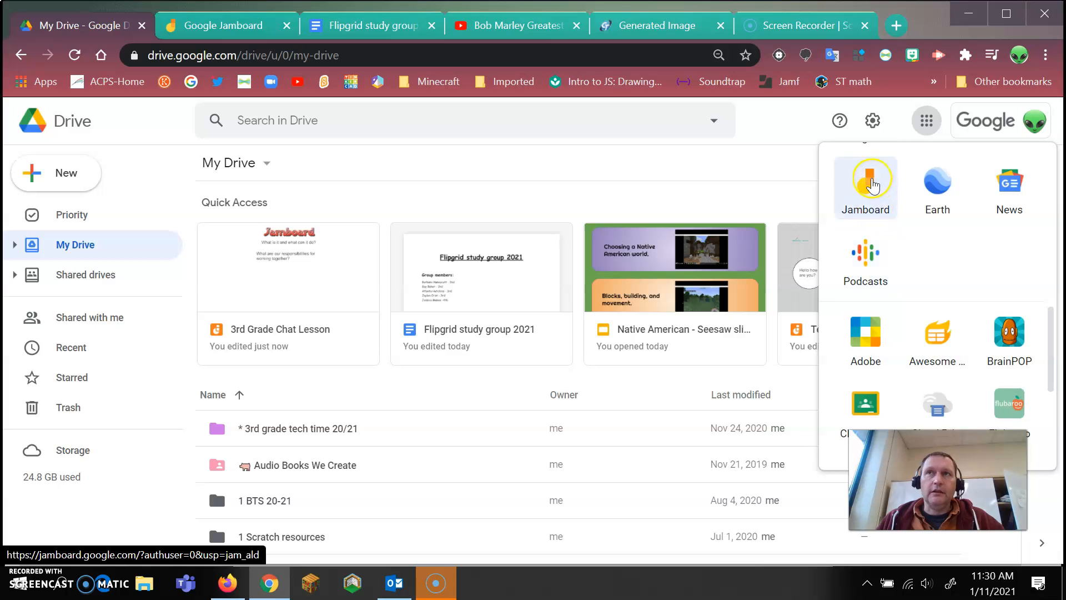
- Create a new jam in Google Jamboard and rename it Test 3
click(865, 192)
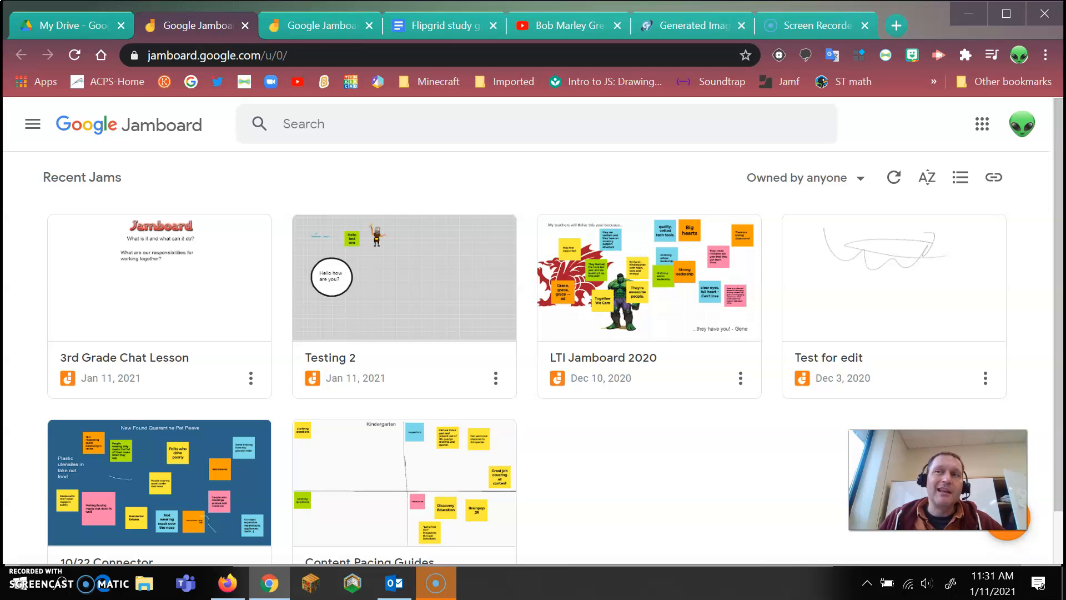
click(1010, 537)
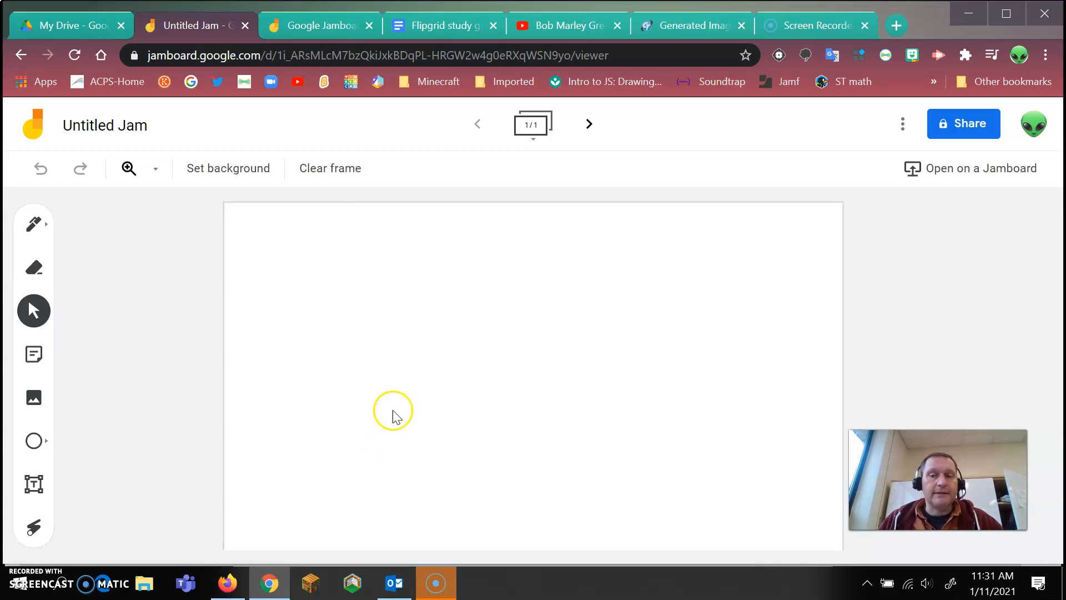
click(113, 131)
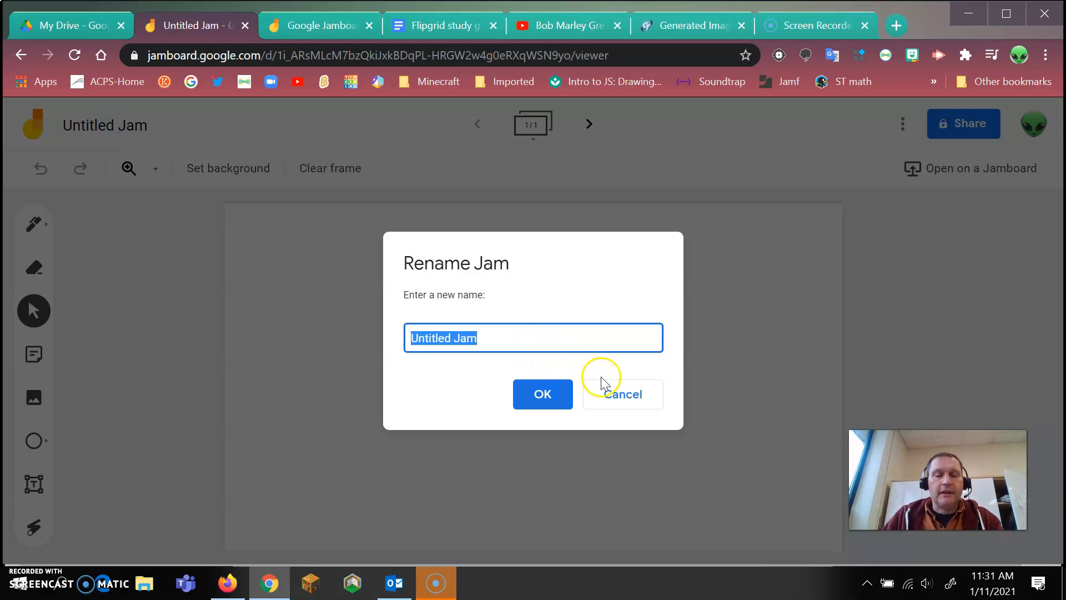
text(Test 3)
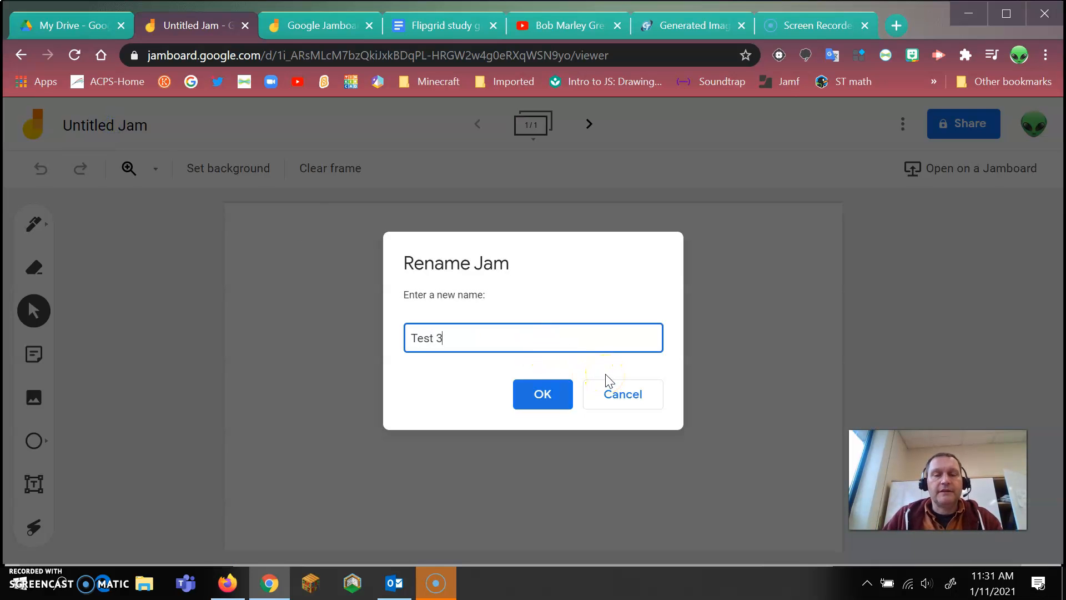
click(560, 392)
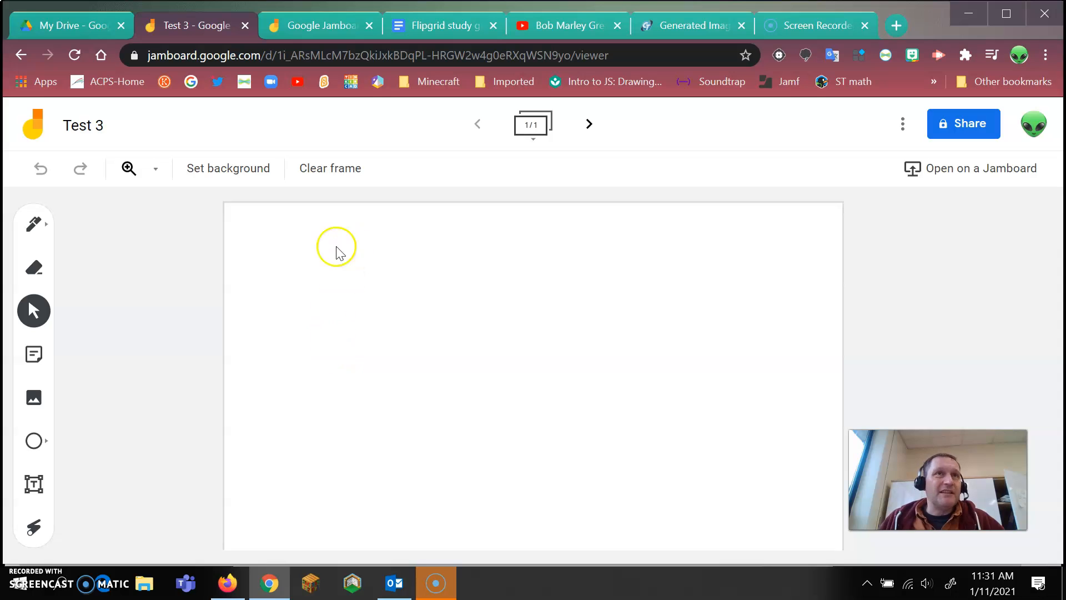
- Try the dotted background on the frame and switch back to the plain default background
click(228, 174)
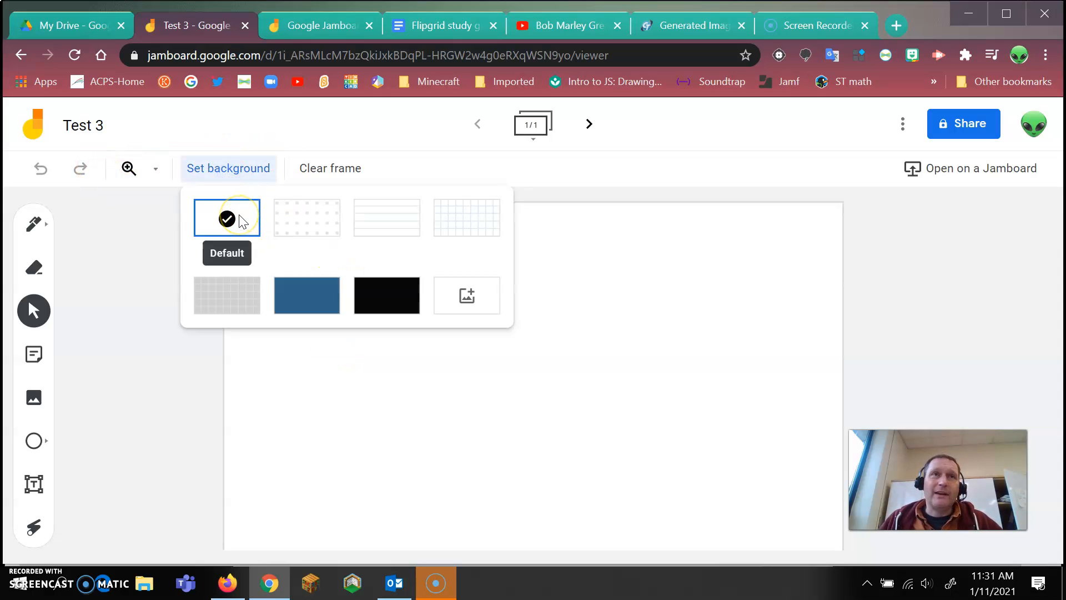
click(324, 223)
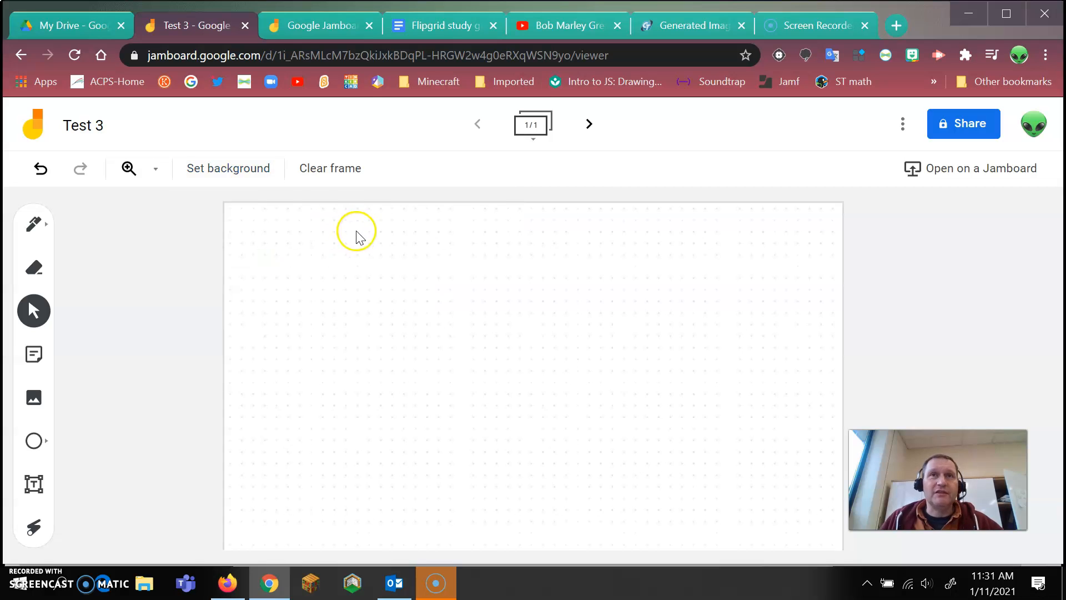
click(249, 172)
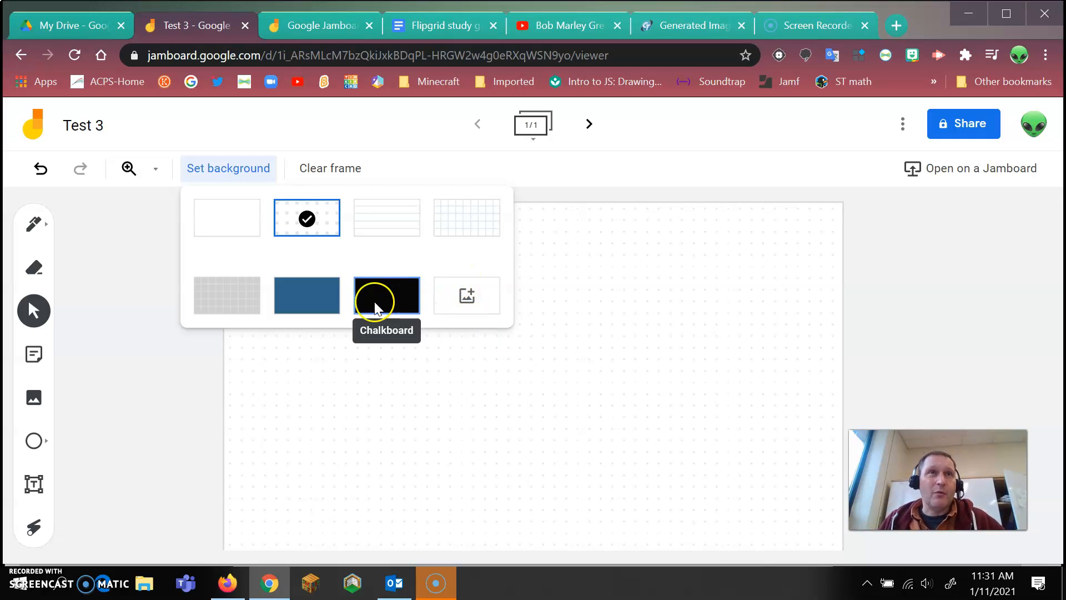
click(232, 214)
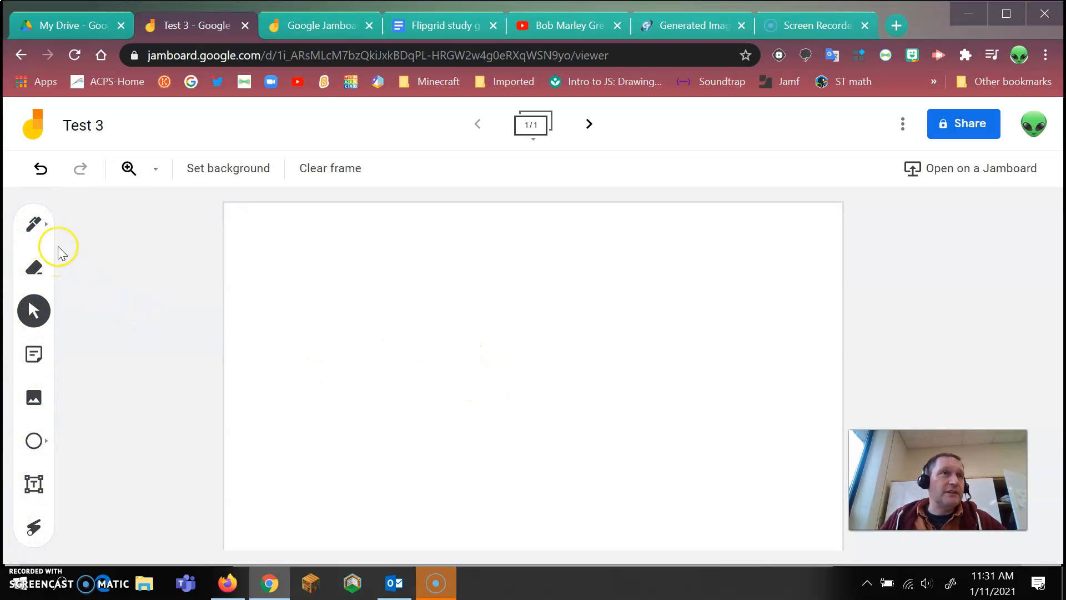
- Draw a freehand line and closed loop with the blue pen in the frame's upper-left area
click(43, 229)
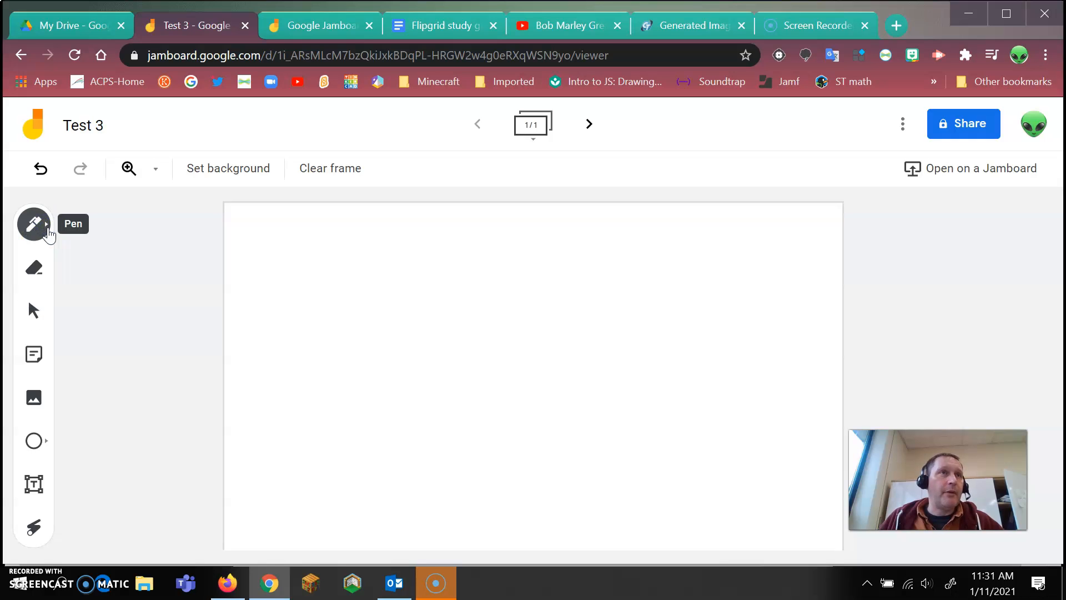
click(47, 227)
click(81, 223)
click(120, 225)
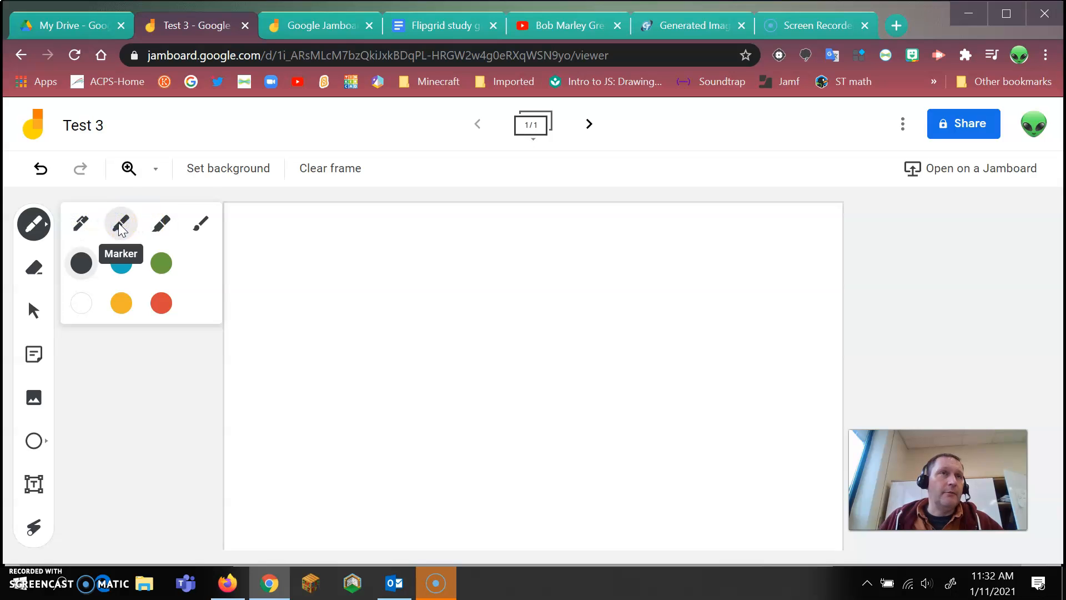
click(169, 229)
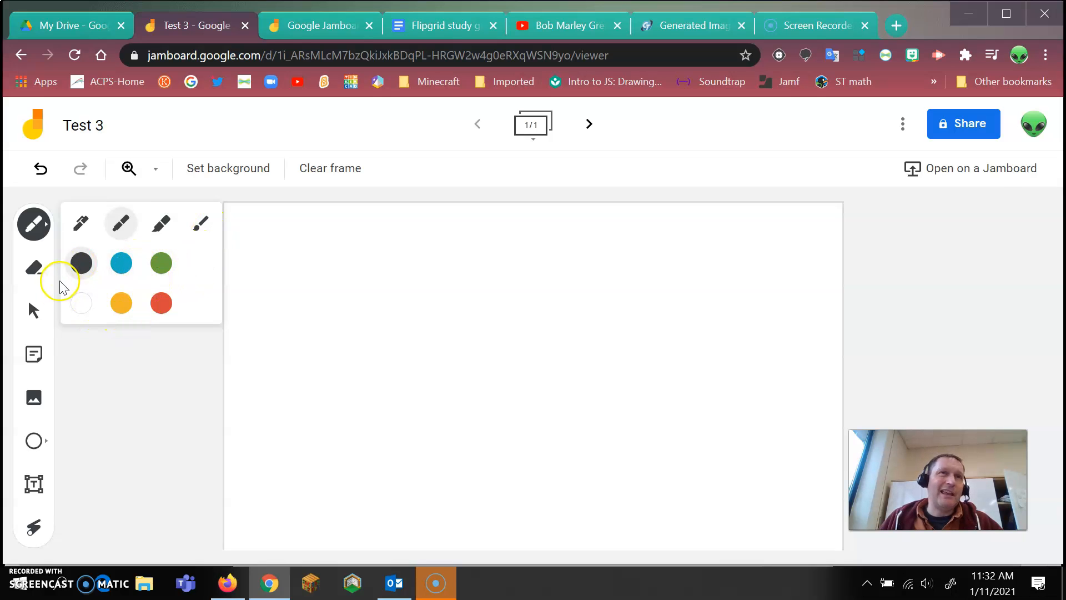
click(87, 231)
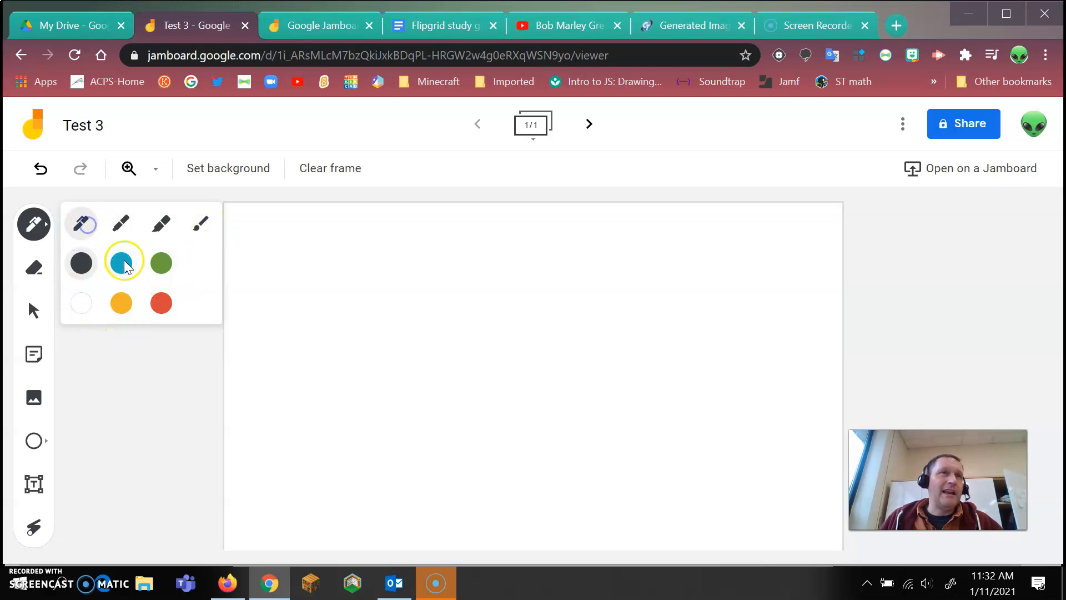
click(122, 263)
drag(242, 251, 272, 251)
drag(346, 303, 276, 238)
- Draw a shape with the green highlighter beside the blue loop and erase parts of its strokes
click(33, 224)
click(81, 229)
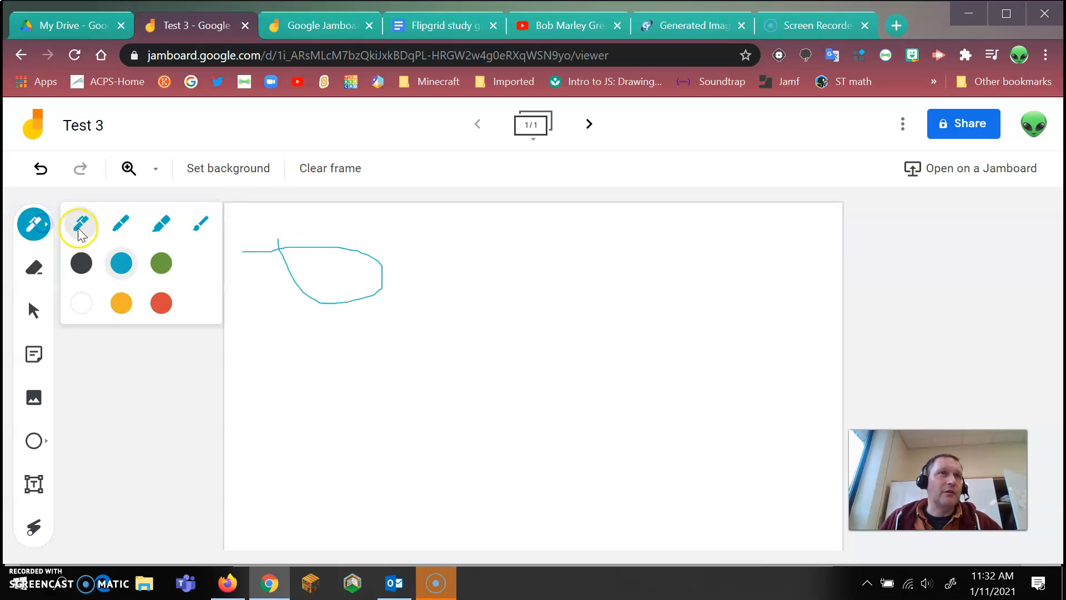
click(160, 222)
click(159, 263)
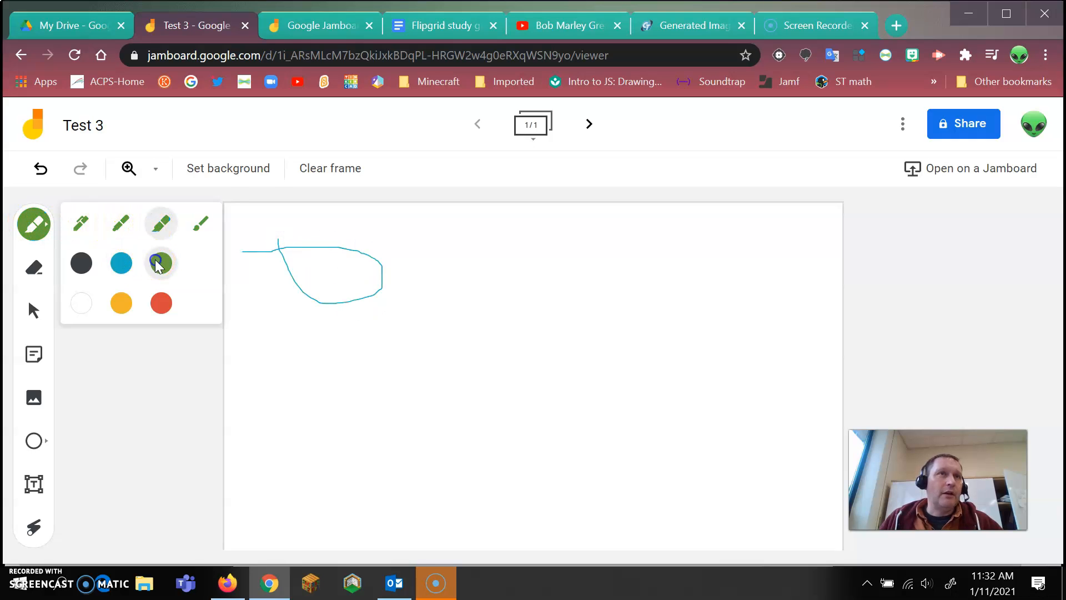
mouse_move(389, 252)
mouse_down()
mouse_move(488, 248)
mouse_move(420, 248)
mouse_up()
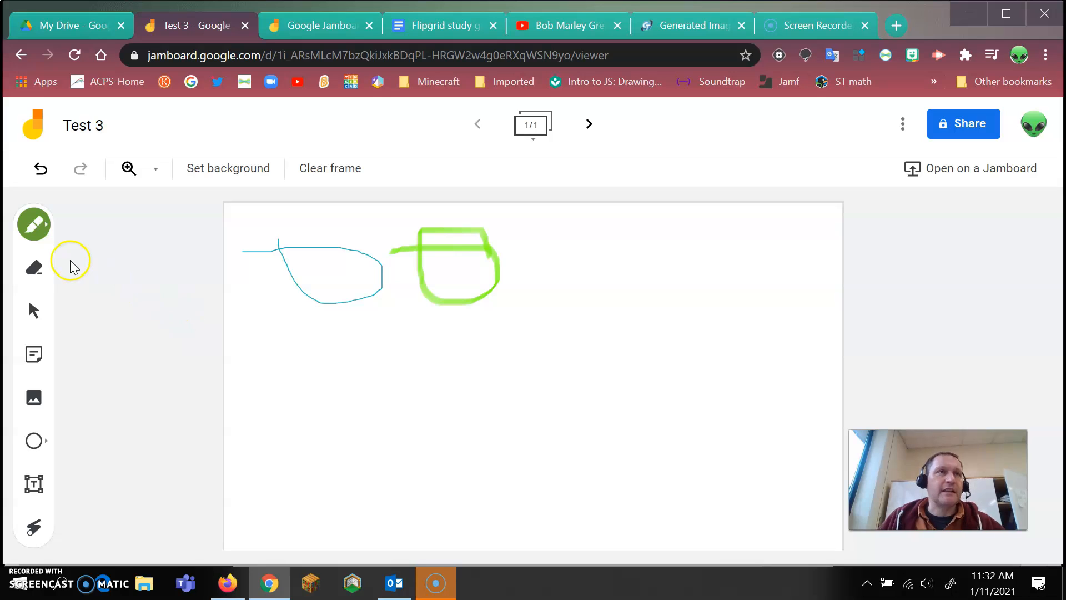
click(34, 272)
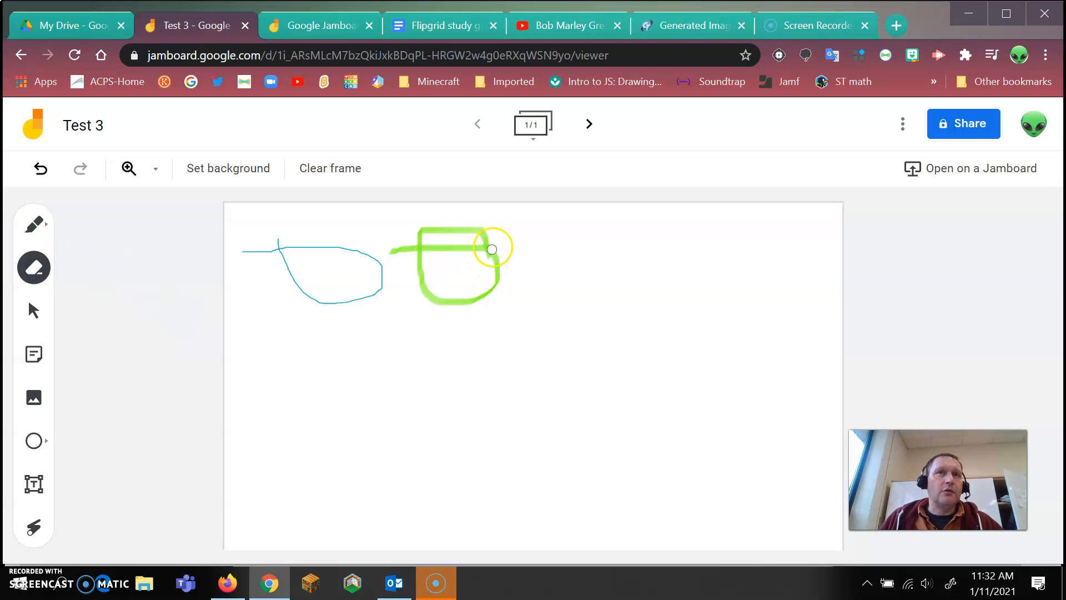
click(34, 310)
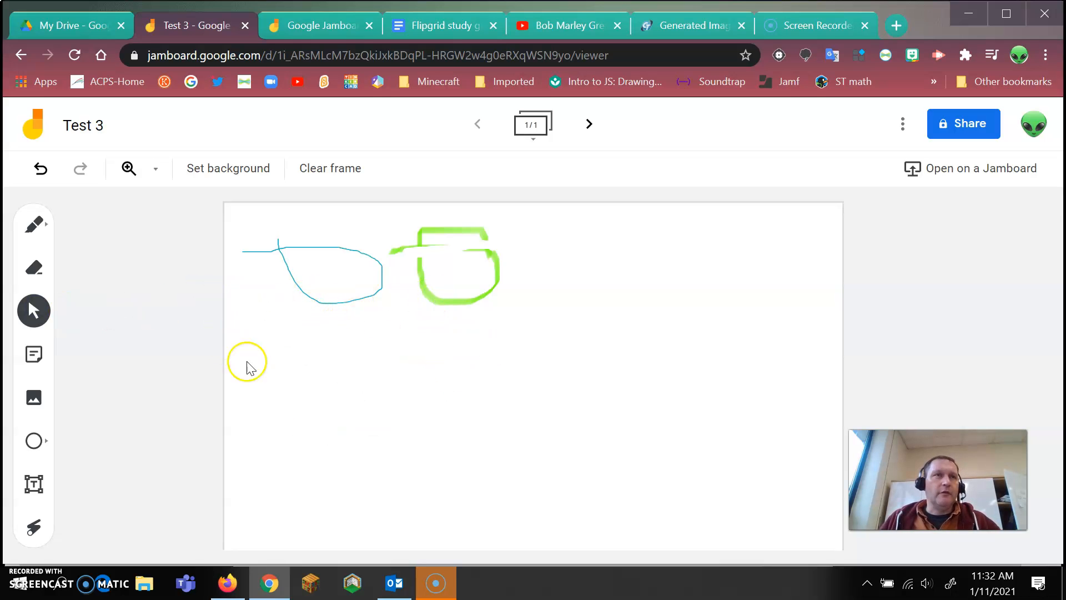
- Add a pink sticky note with the text "Hello how are you?"
click(34, 361)
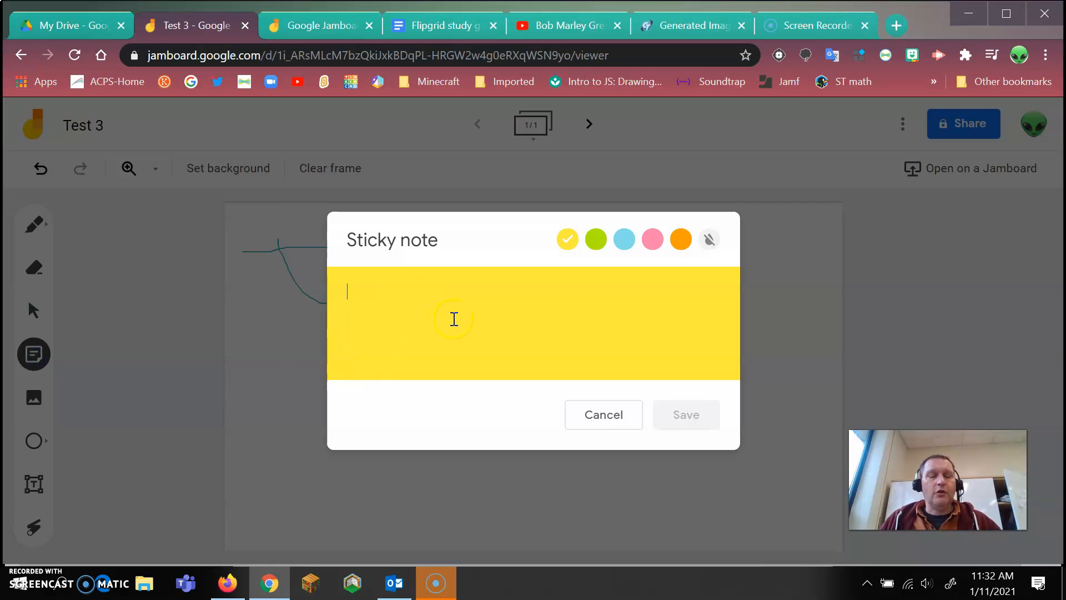
text(Hello how are you?)
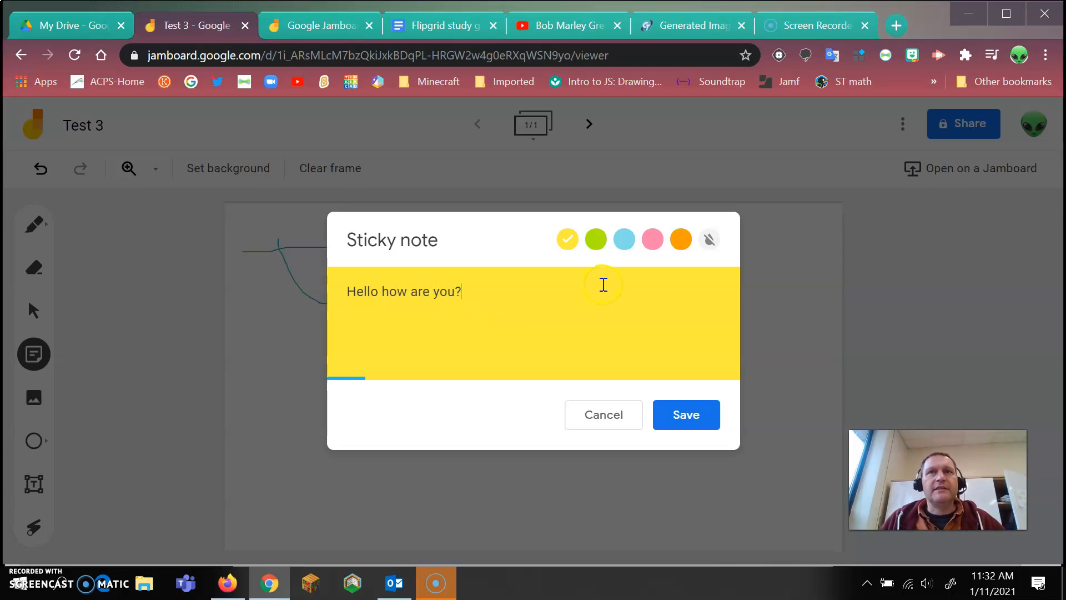
click(598, 240)
click(652, 240)
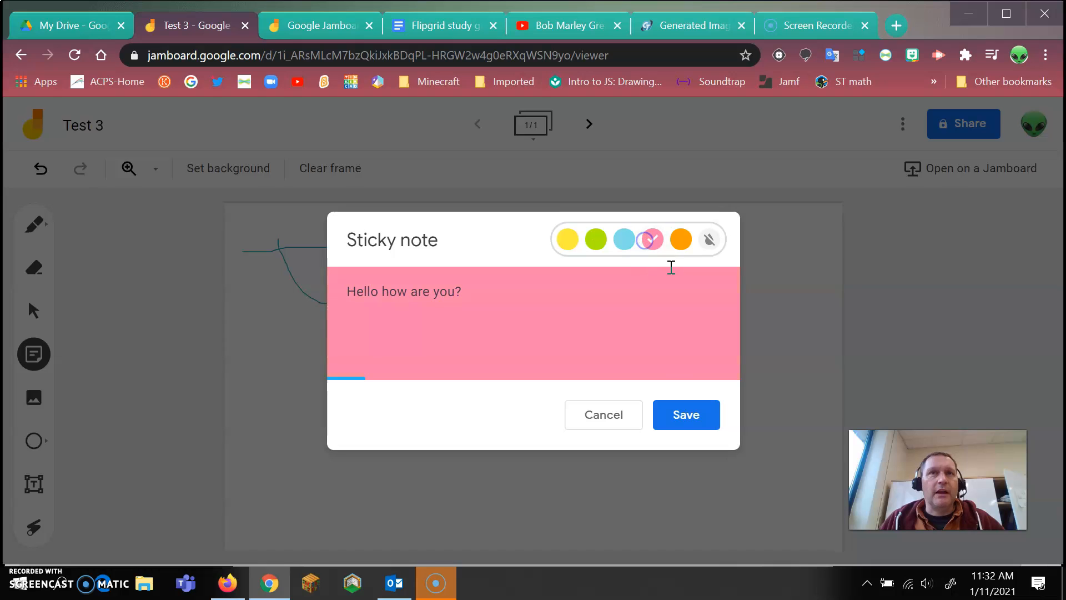
click(686, 417)
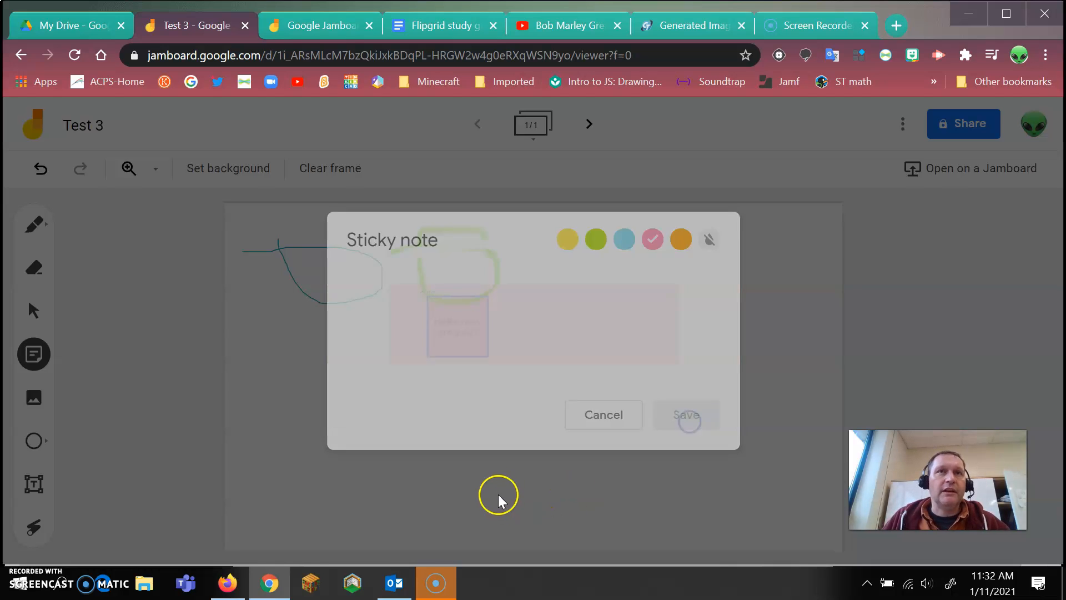
- Move the pink sticky note to the right of the green drawing and enlarge it
click(255, 364)
drag(317, 222, 624, 263)
drag(671, 322, 728, 372)
drag(658, 339, 587, 333)
click(33, 310)
click(505, 331)
click(667, 303)
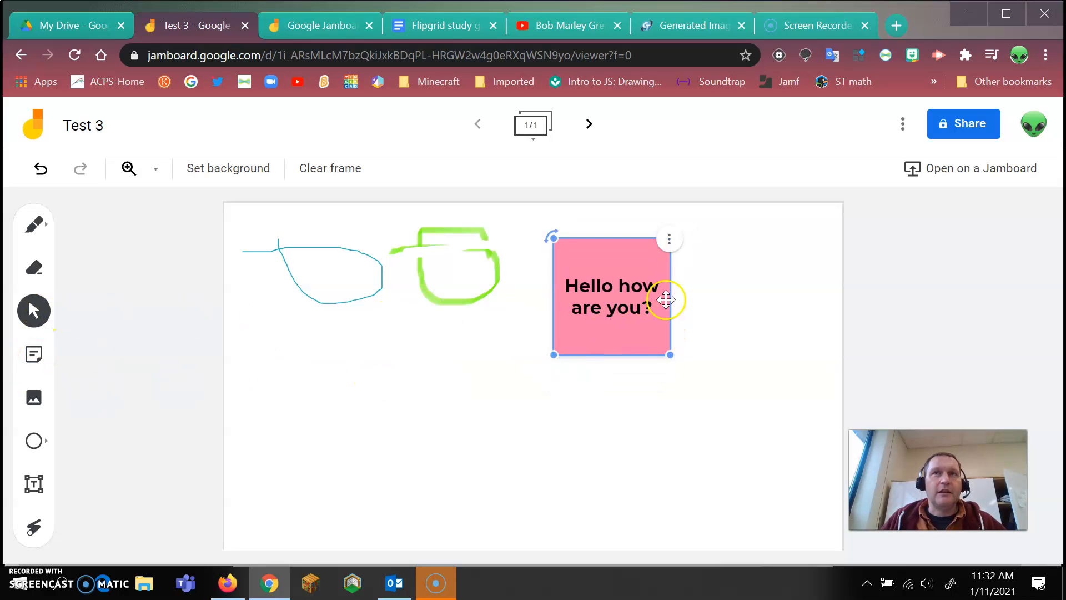
click(665, 240)
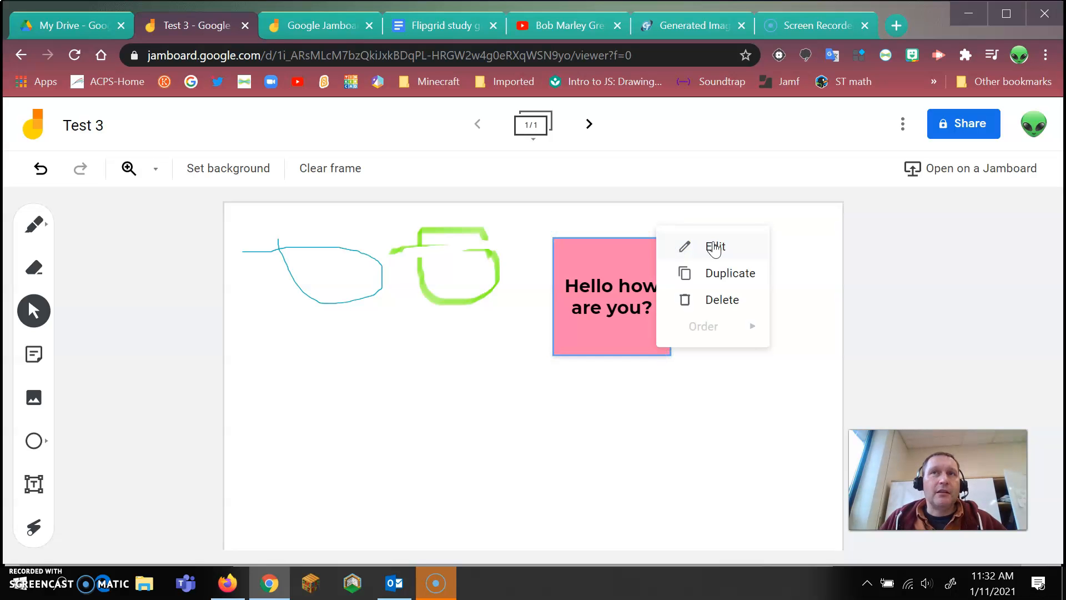
click(714, 247)
click(605, 411)
- Try duplicating the pink sticky note and rotating the copy slightly counterclockwise, and delete that copy
click(611, 311)
click(670, 240)
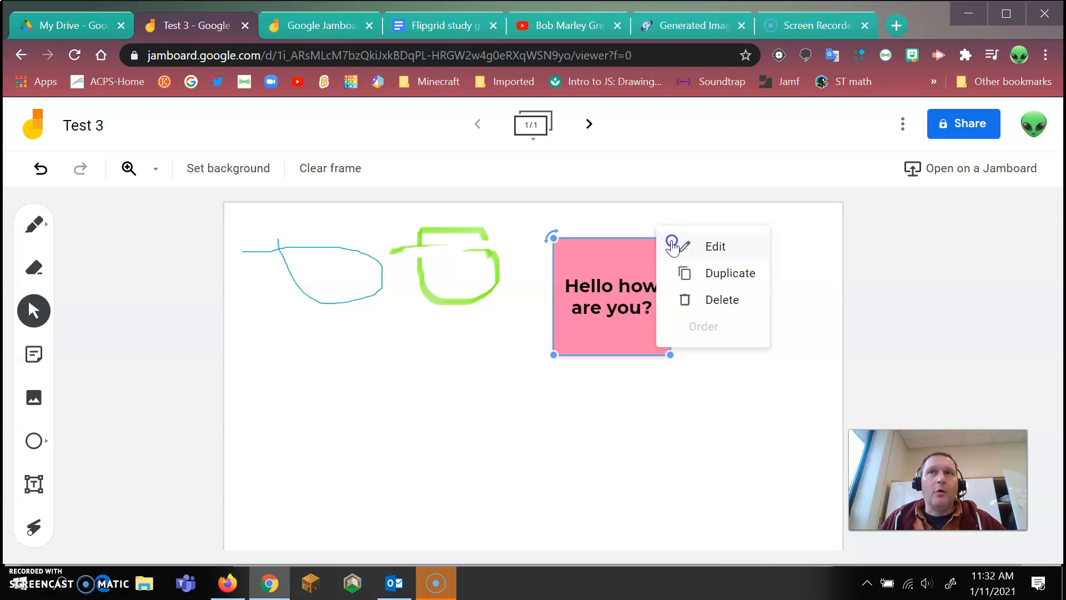
click(716, 282)
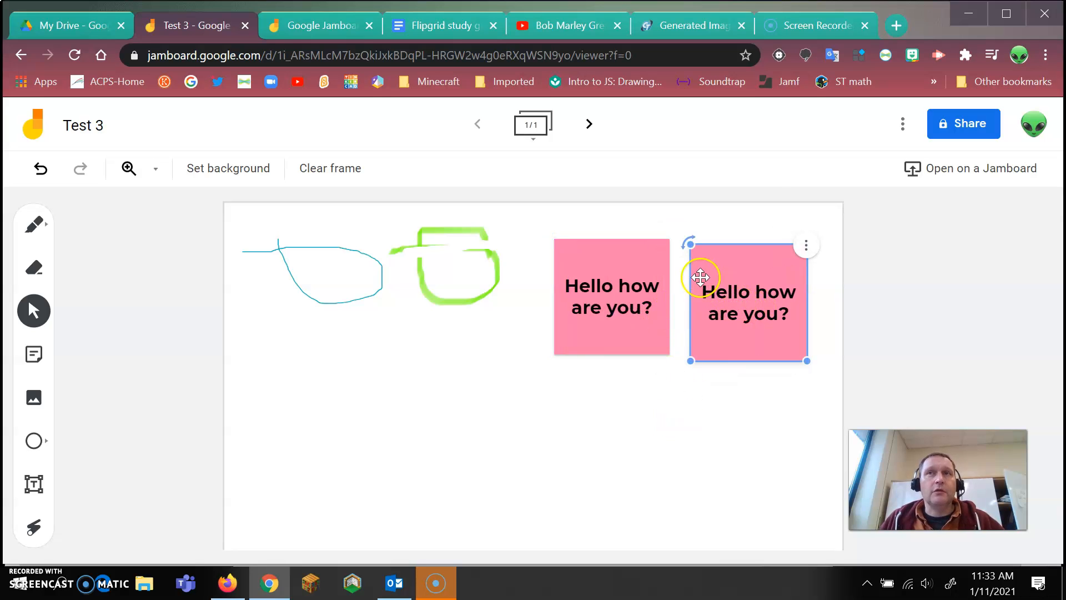
mouse_move(693, 244)
mouse_down()
mouse_move(670, 221)
mouse_move(769, 383)
mouse_move(828, 276)
mouse_move(736, 241)
mouse_move(686, 248)
mouse_up()
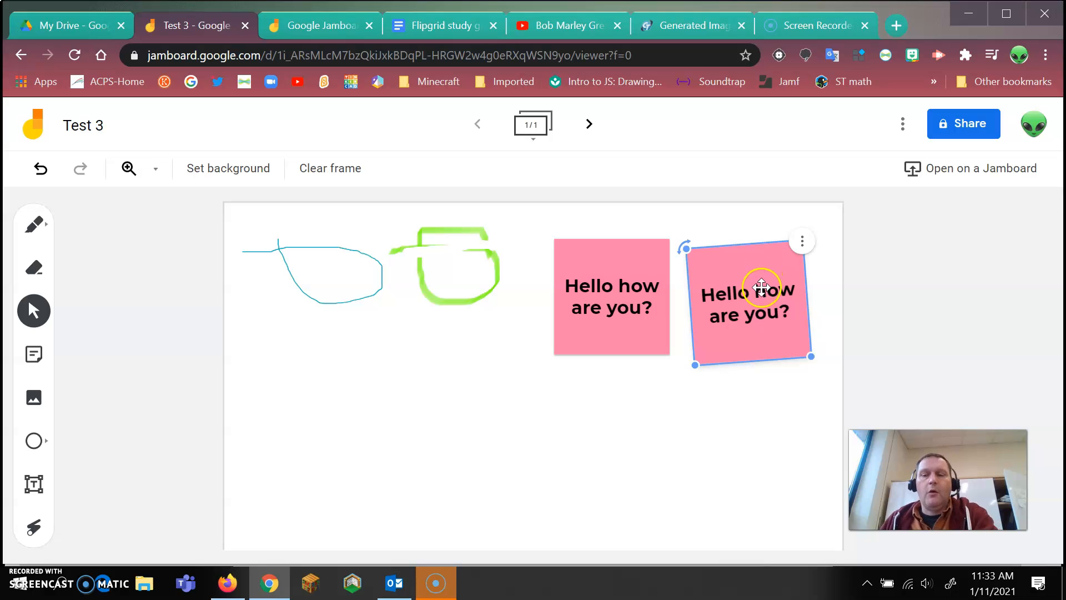
key(Delete)
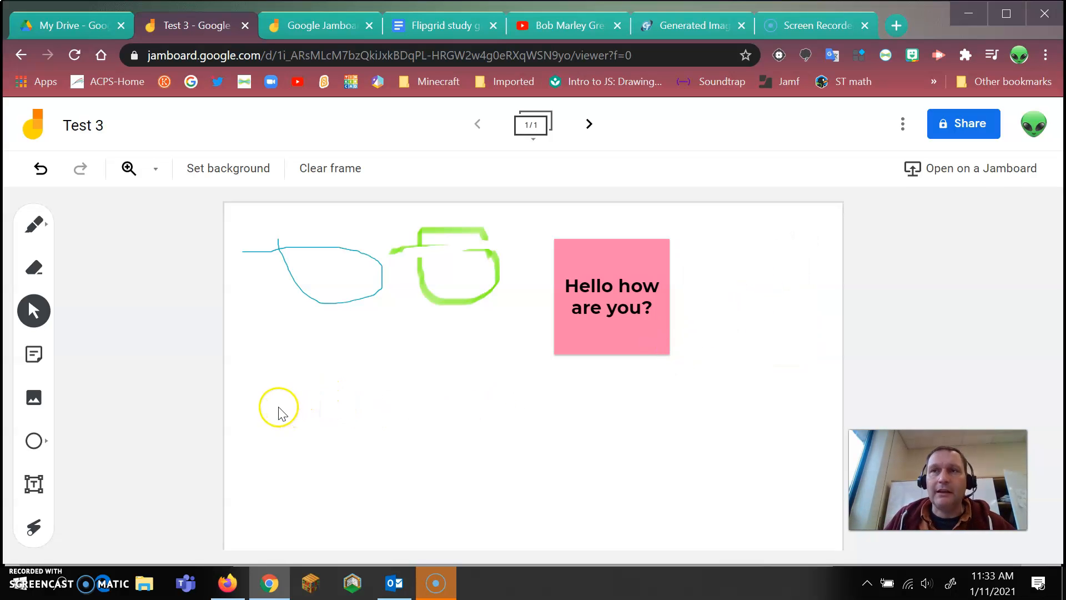
- Insert the first Google image search result for "pyramid" and place it below the blue and green drawings
click(40, 404)
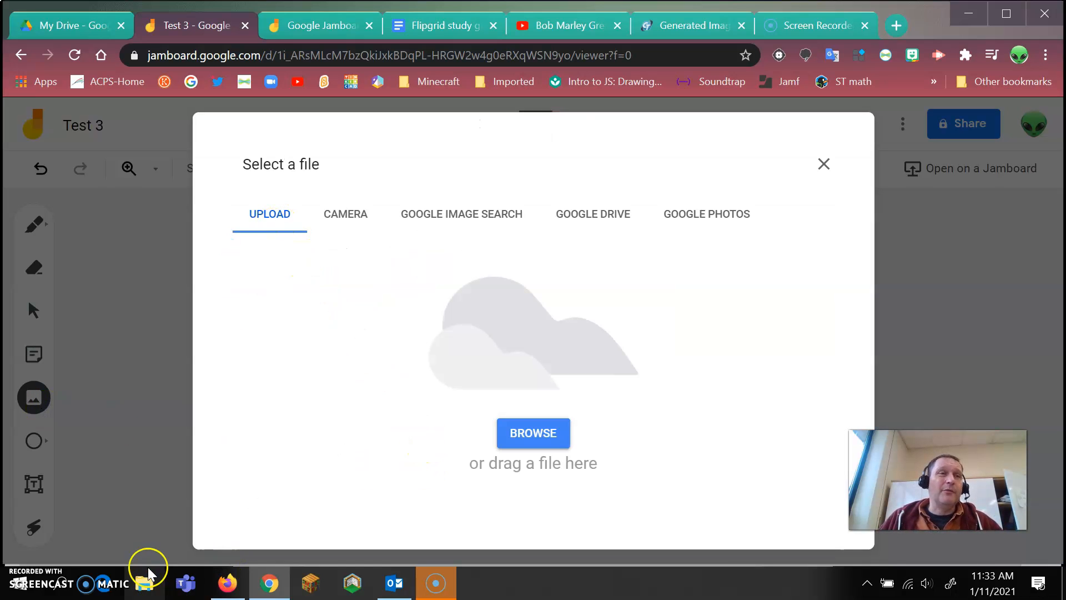
click(355, 220)
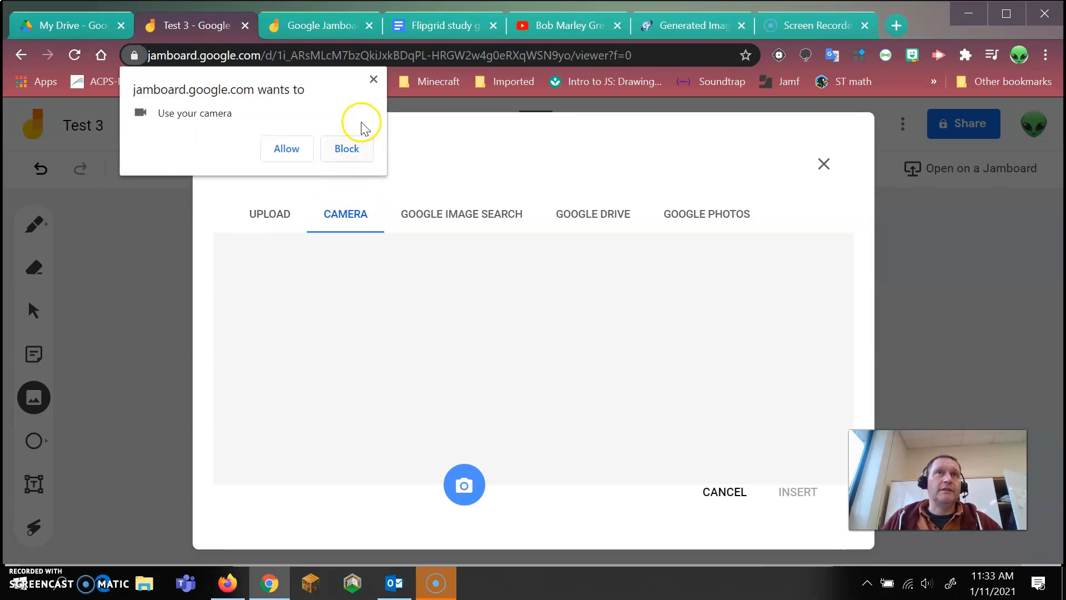
click(370, 76)
click(459, 221)
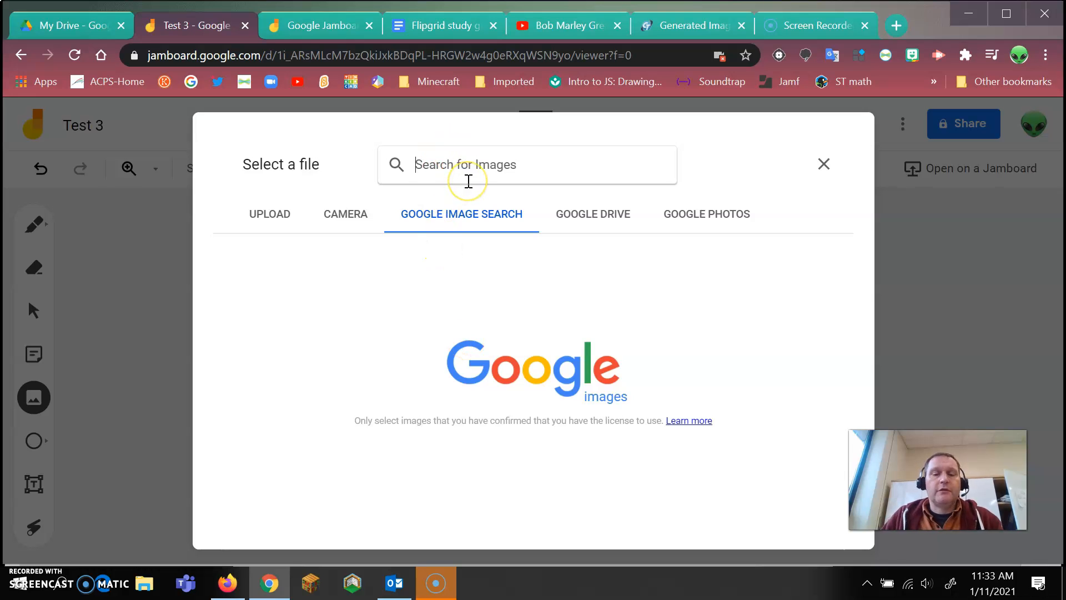
text(pyra)
click(435, 207)
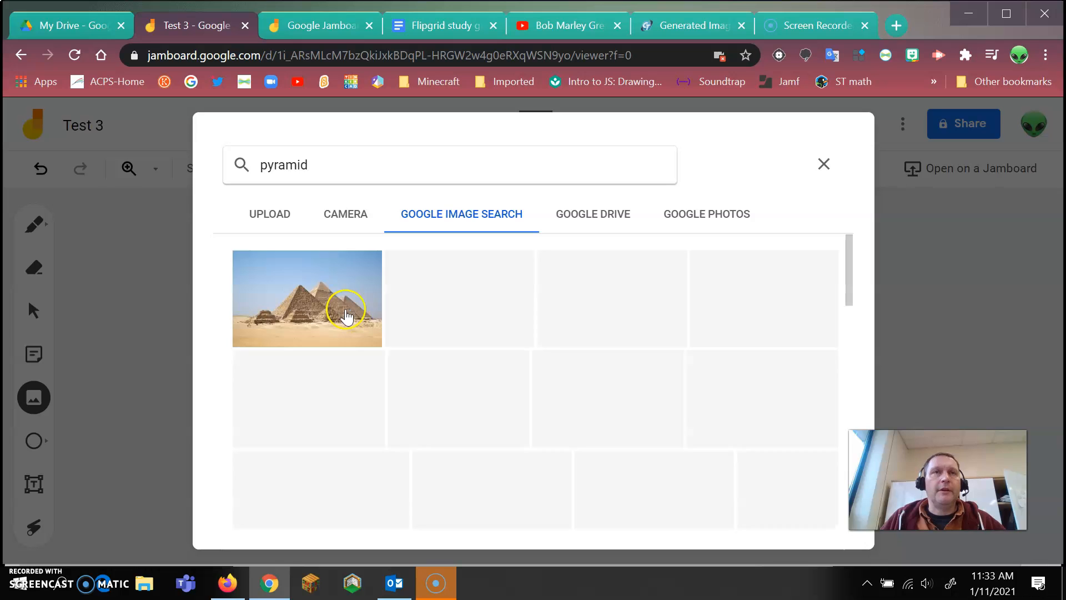
click(319, 304)
click(812, 508)
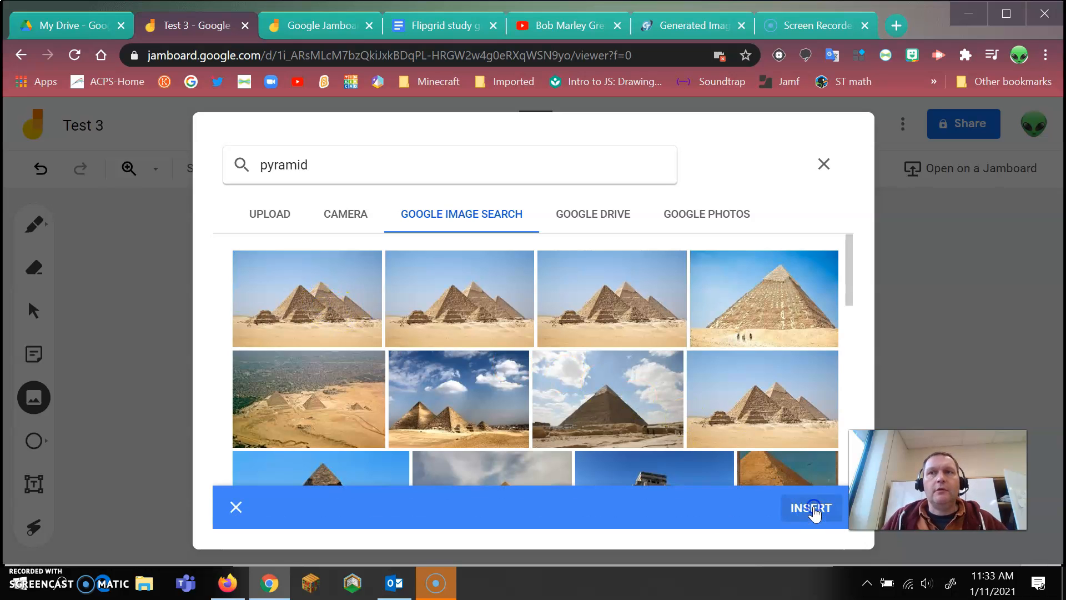
drag(581, 419, 409, 428)
- Show the stacking order options for the pyramid image without applying any of them
click(618, 312)
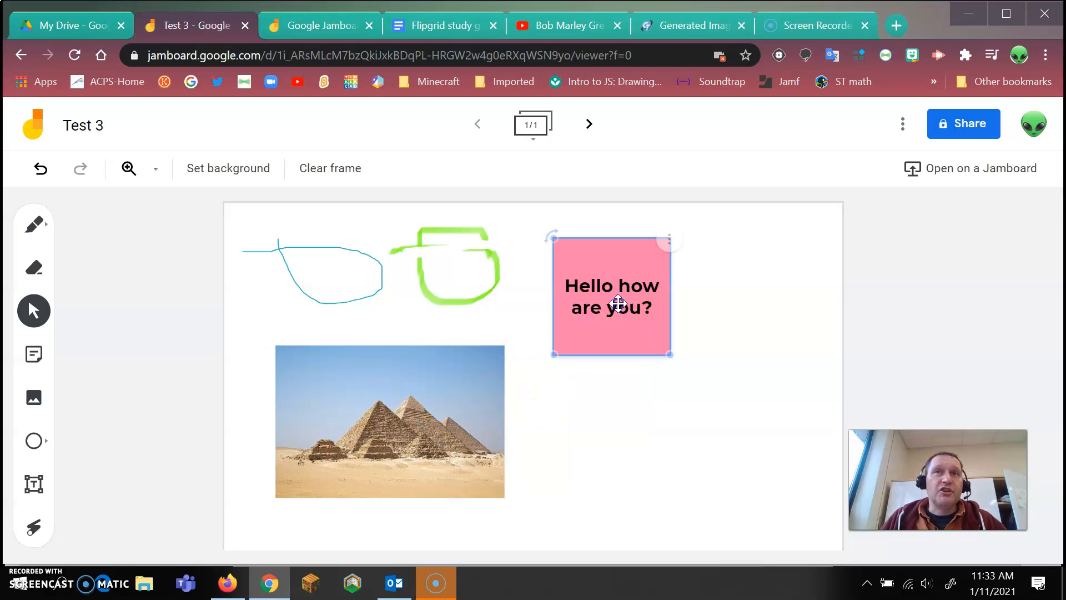
click(487, 386)
click(504, 345)
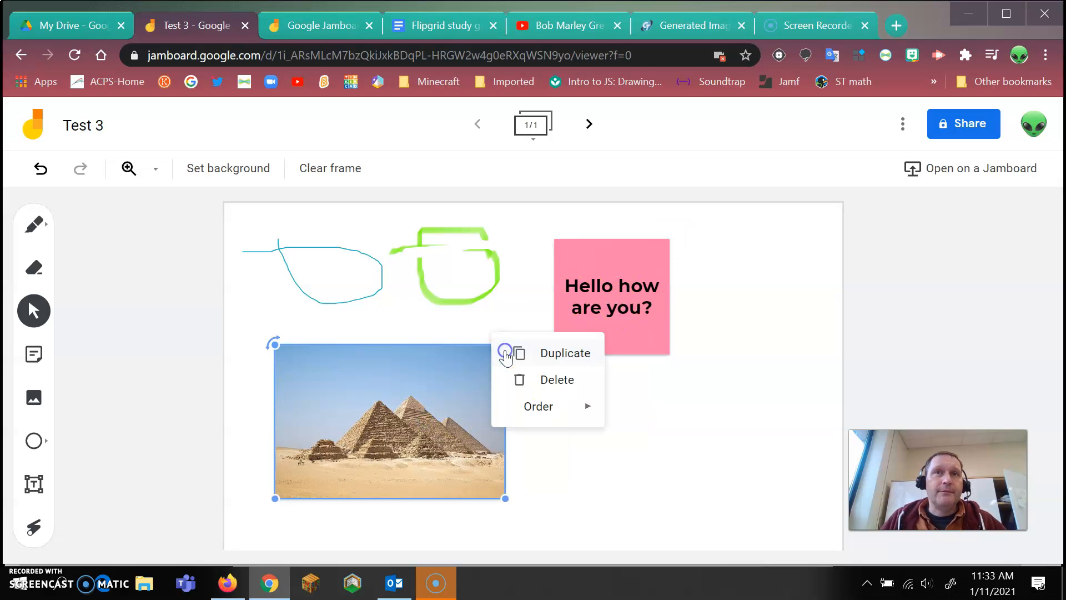
mouse_move(558, 415)
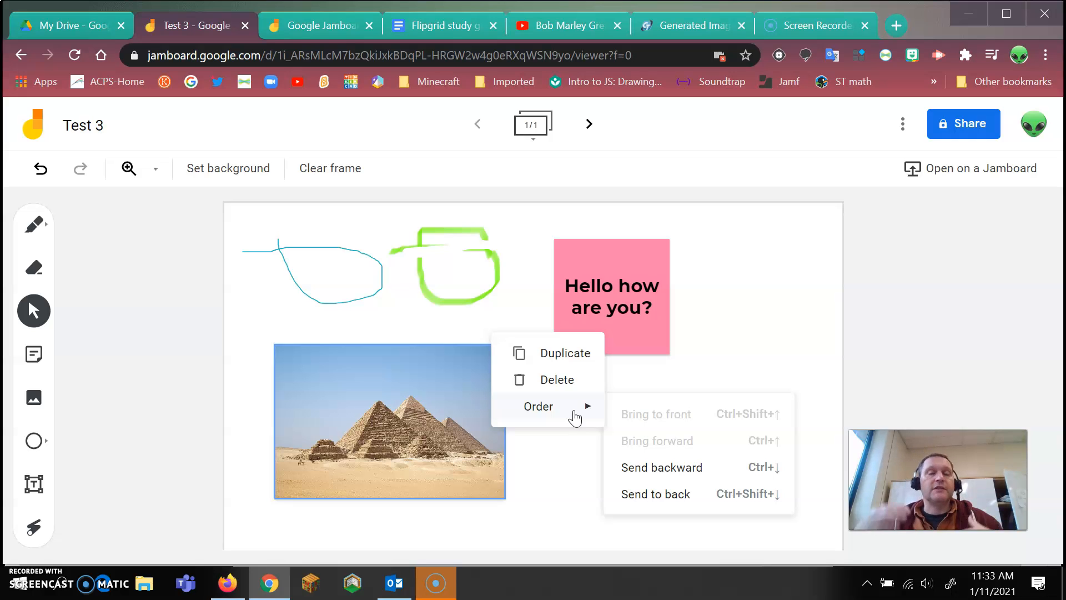
click(542, 459)
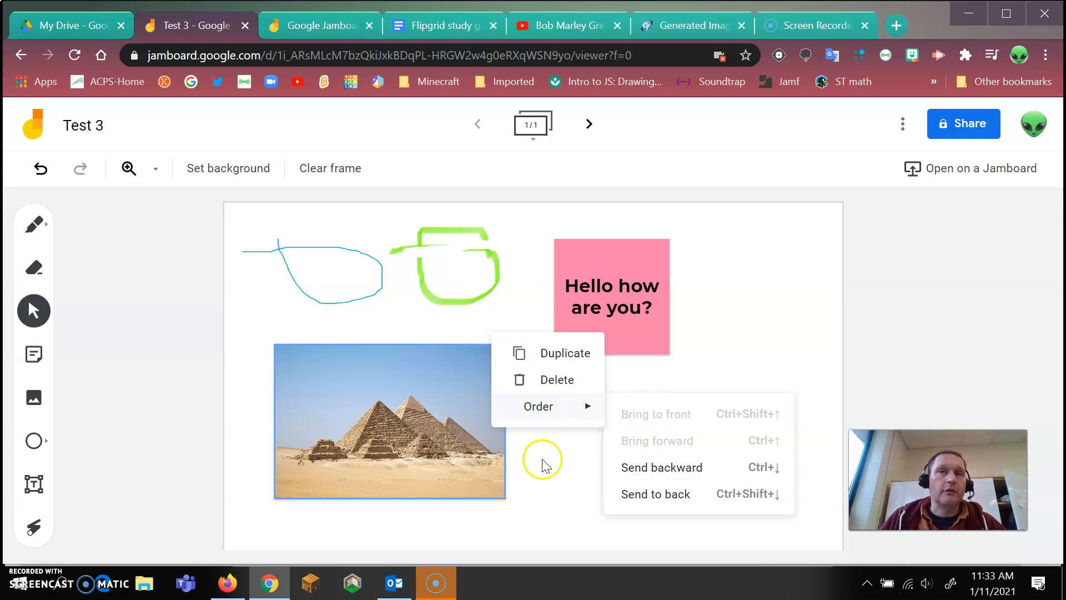
- Draw a large ellipse with a black outline in the empty area below the pink sticky note
click(28, 395)
click(32, 442)
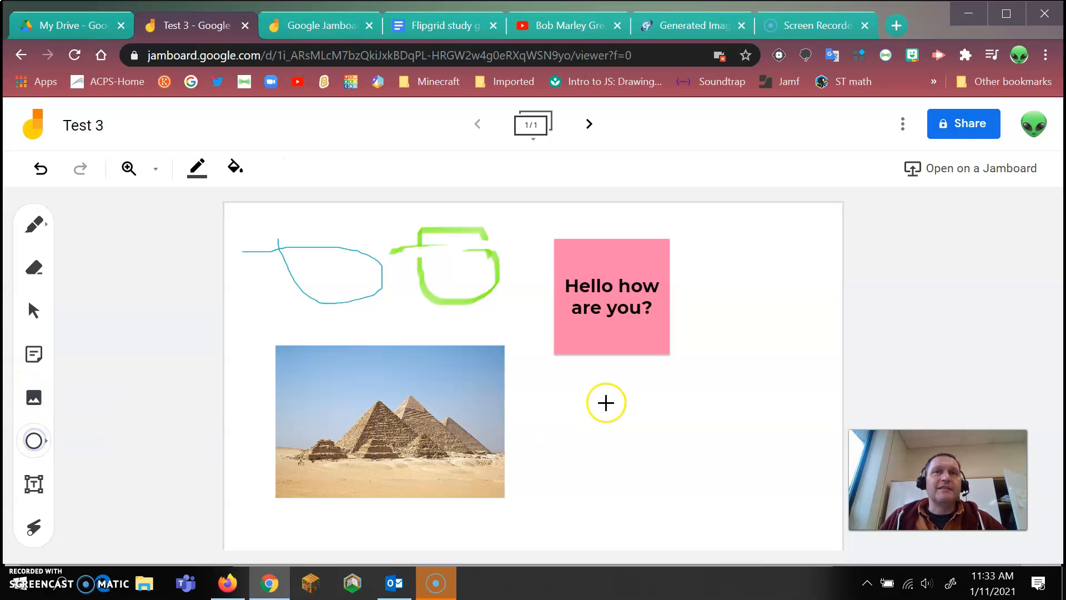
drag(540, 377, 742, 526)
drag(673, 472, 679, 444)
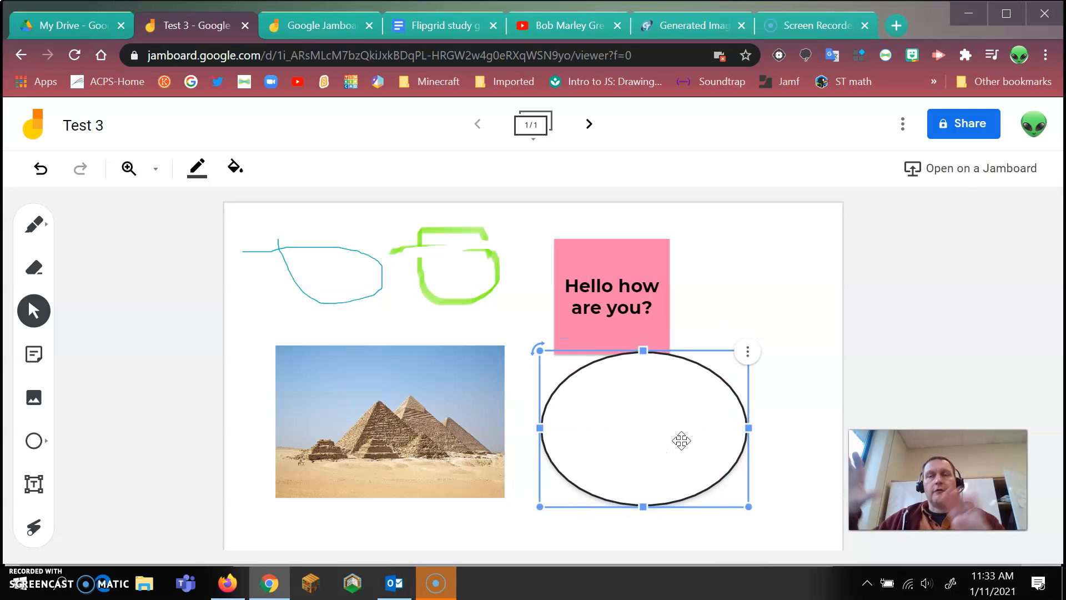
- Move the ellipse over the pink sticky note and send it to the back so it frames the note
drag(691, 432, 659, 293)
click(711, 219)
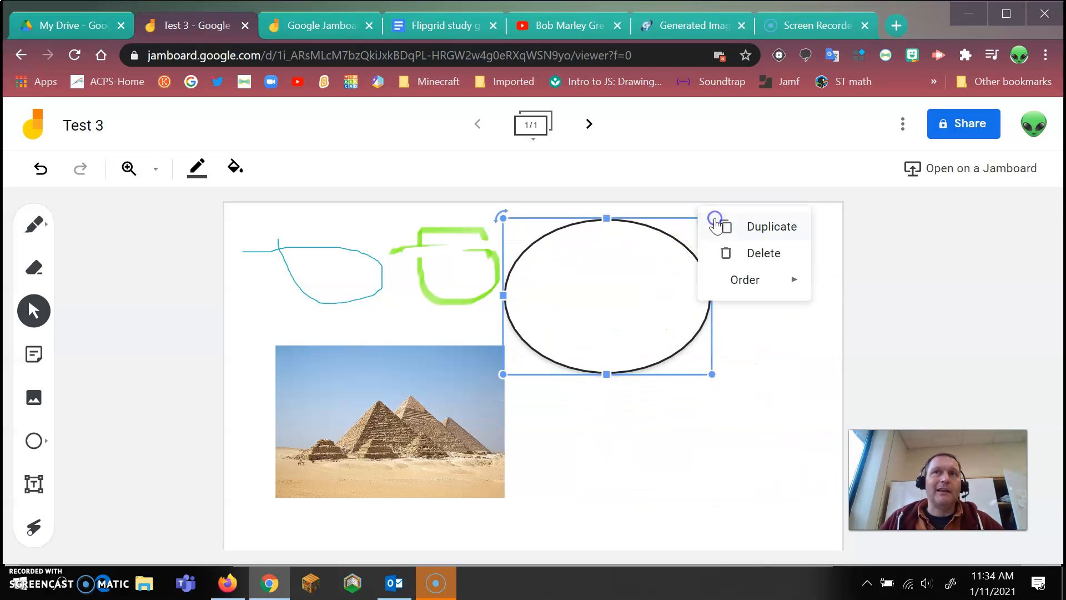
mouse_move(785, 295)
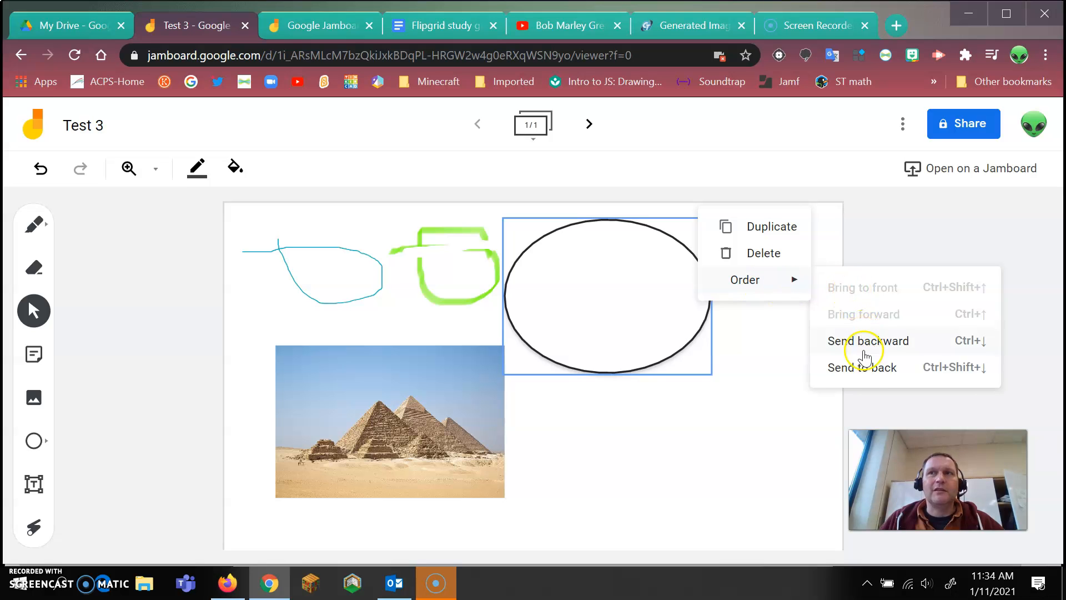
click(863, 369)
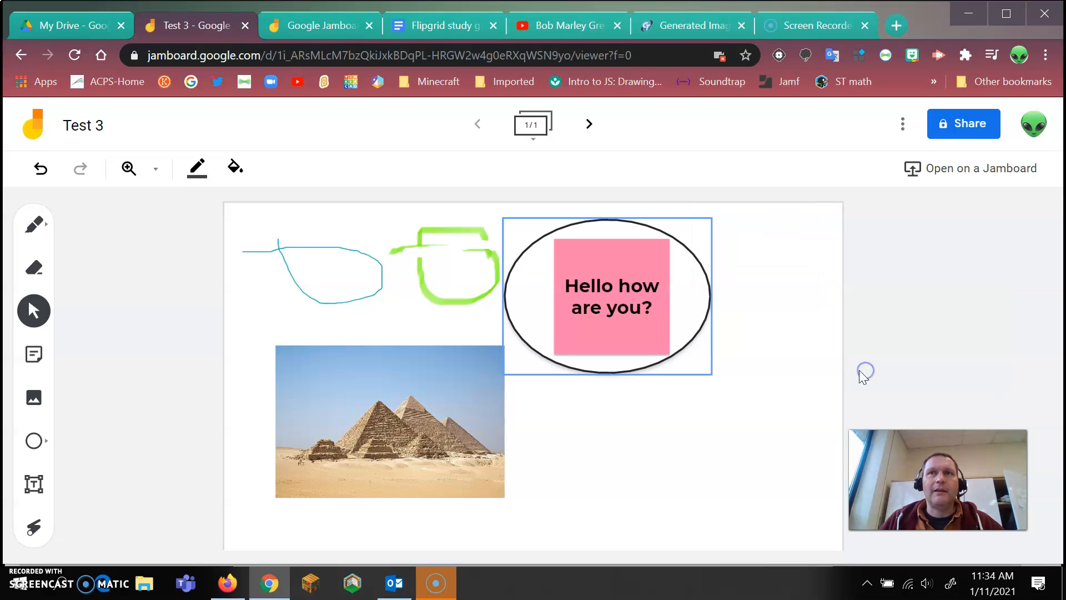
click(643, 462)
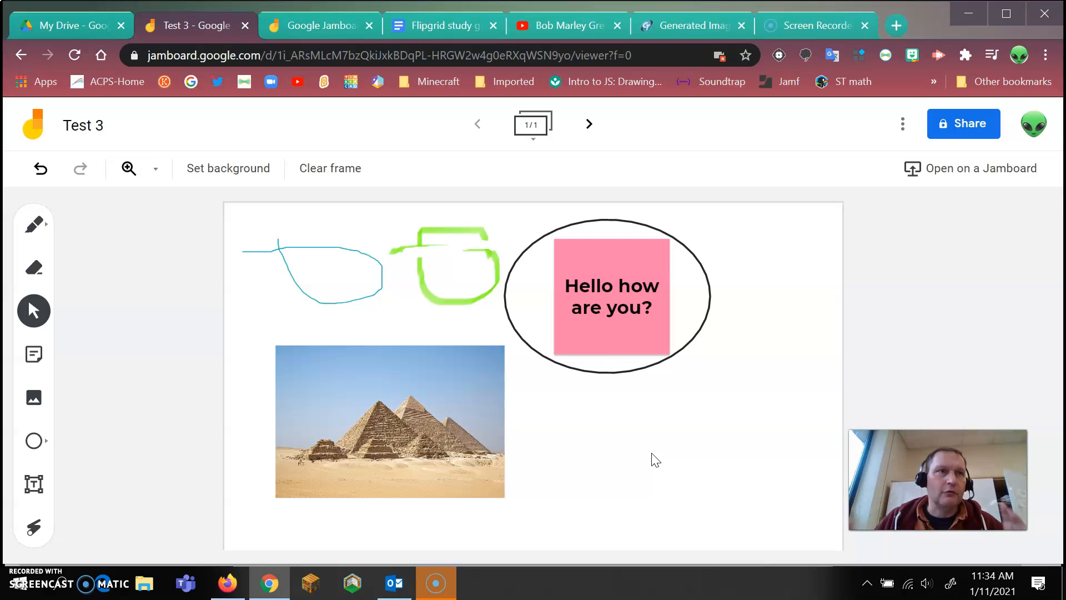
- Add a text box reading "try typing" in the empty area to the right of the pyramid image
click(43, 488)
click(536, 427)
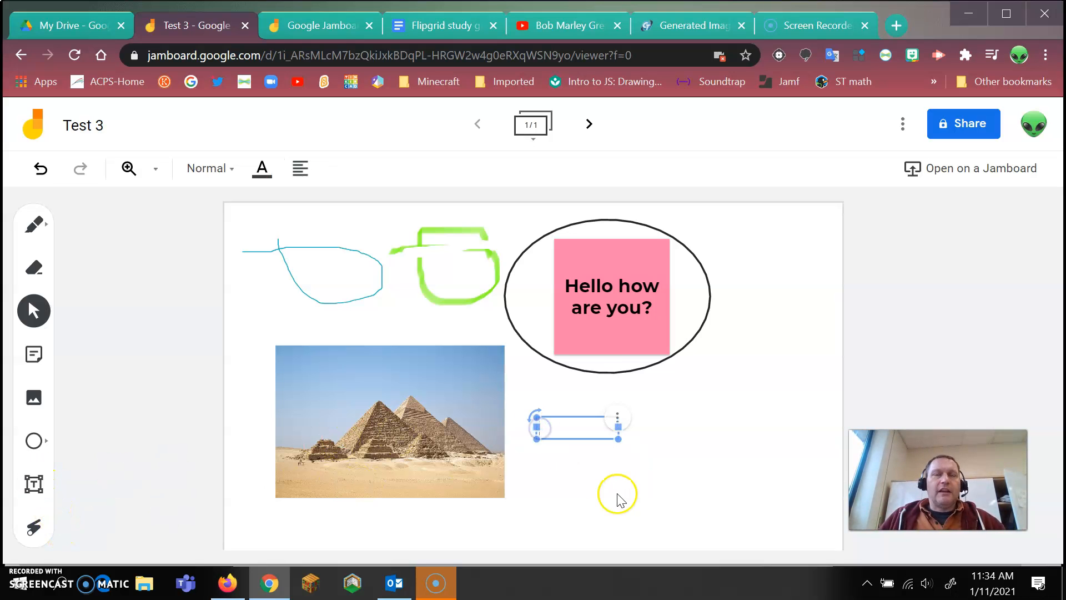
text(hth)
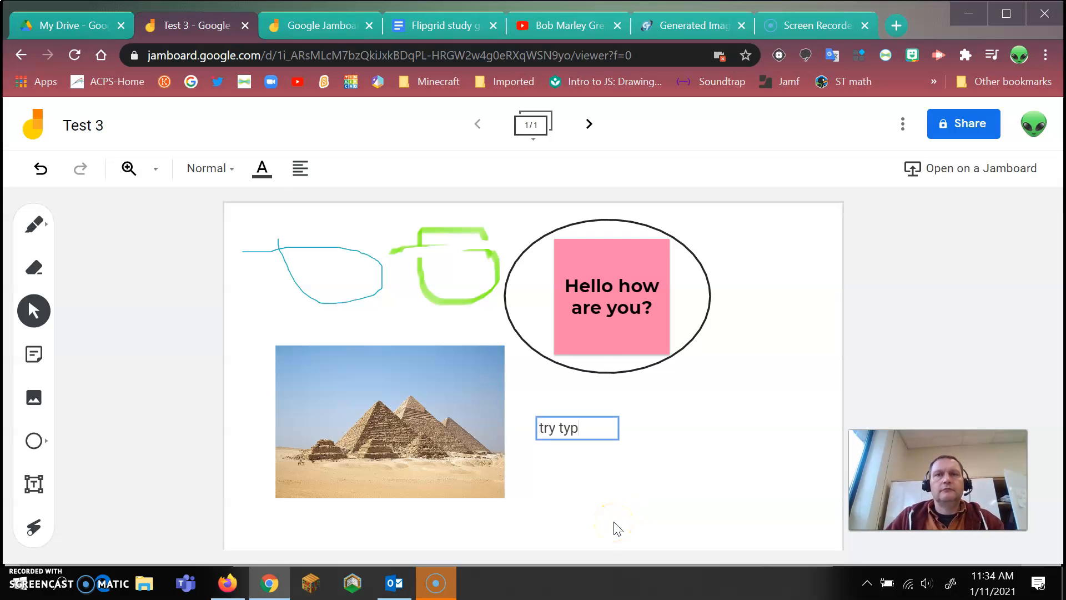
click(643, 506)
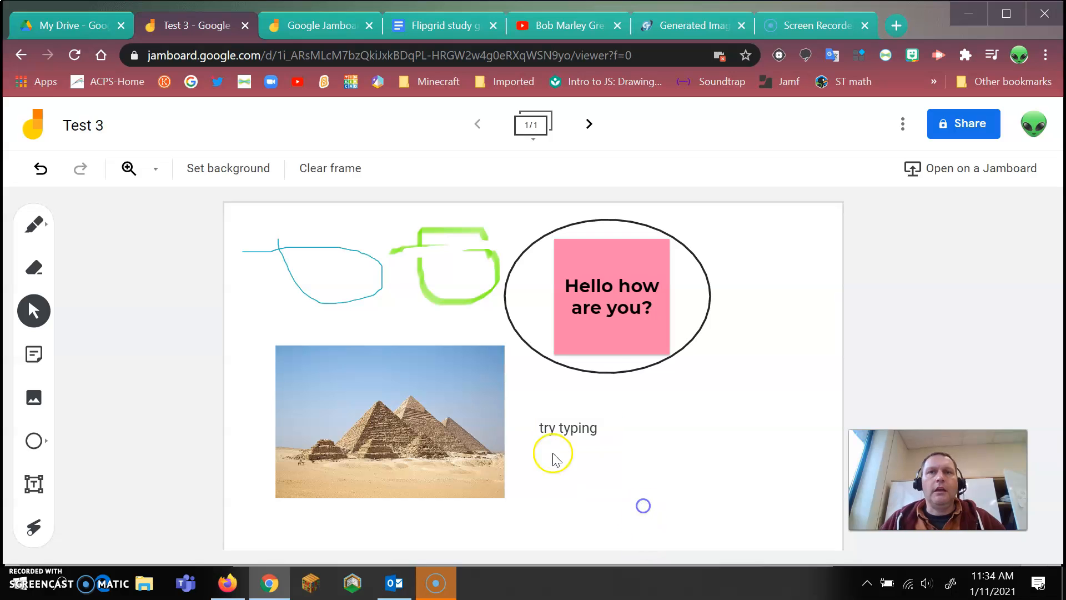
- Enlarge the "try typing" text box and place it over the sky in the pyramid image
click(565, 427)
drag(565, 427, 357, 316)
drag(415, 332, 383, 373)
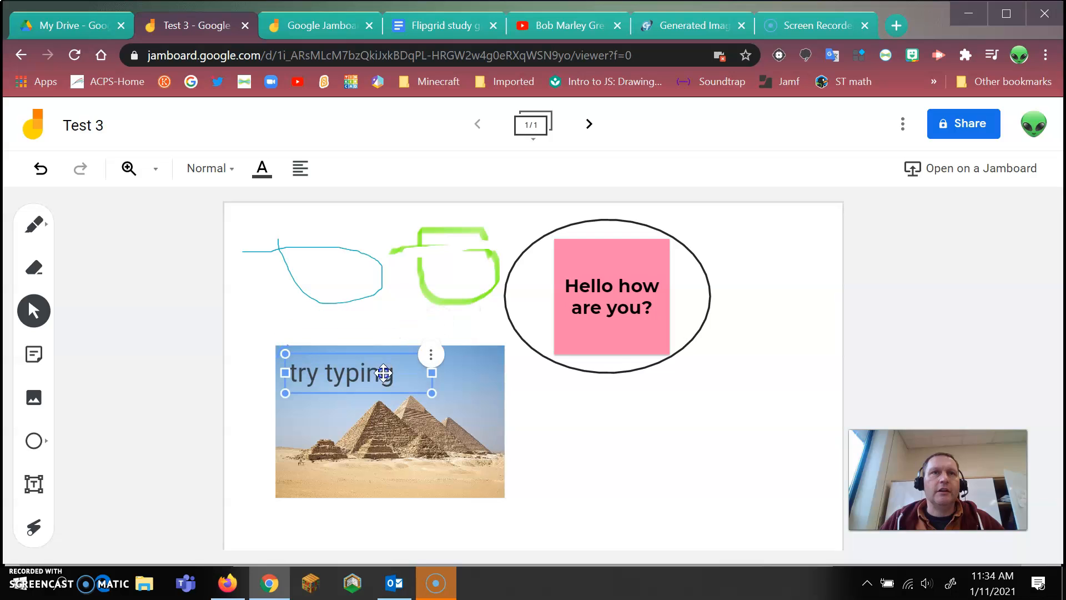
click(535, 438)
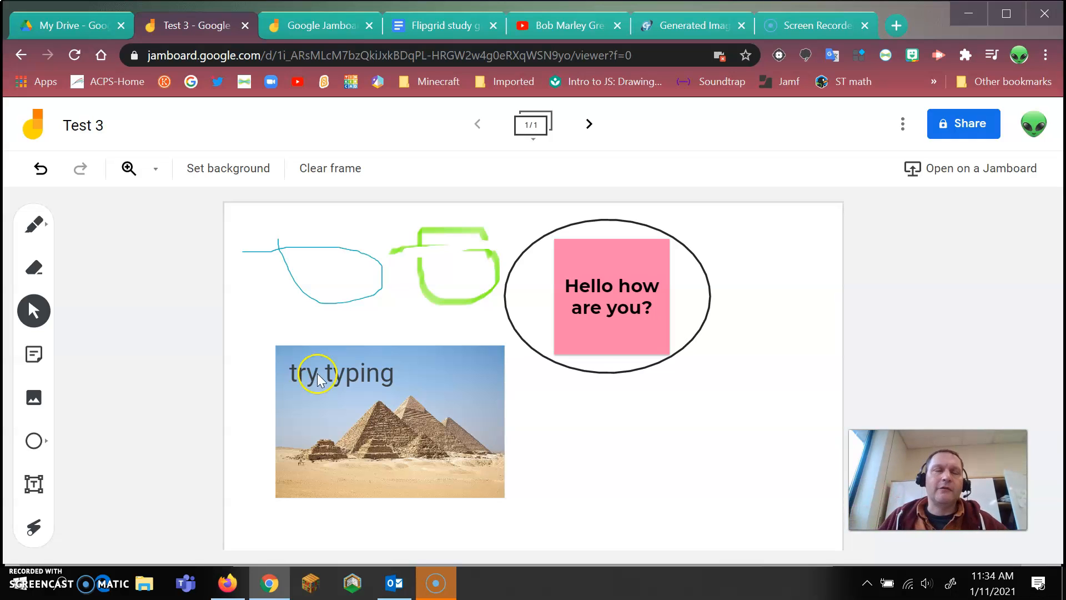
- Trace a horizontal line across the pyramid image with the Laser tool
click(46, 535)
mouse_move(277, 433)
mouse_down()
mouse_move(283, 399)
mouse_move(421, 309)
mouse_move(283, 402)
mouse_move(315, 325)
mouse_move(352, 400)
mouse_move(262, 374)
mouse_move(400, 362)
mouse_move(378, 392)
mouse_move(460, 434)
mouse_up()
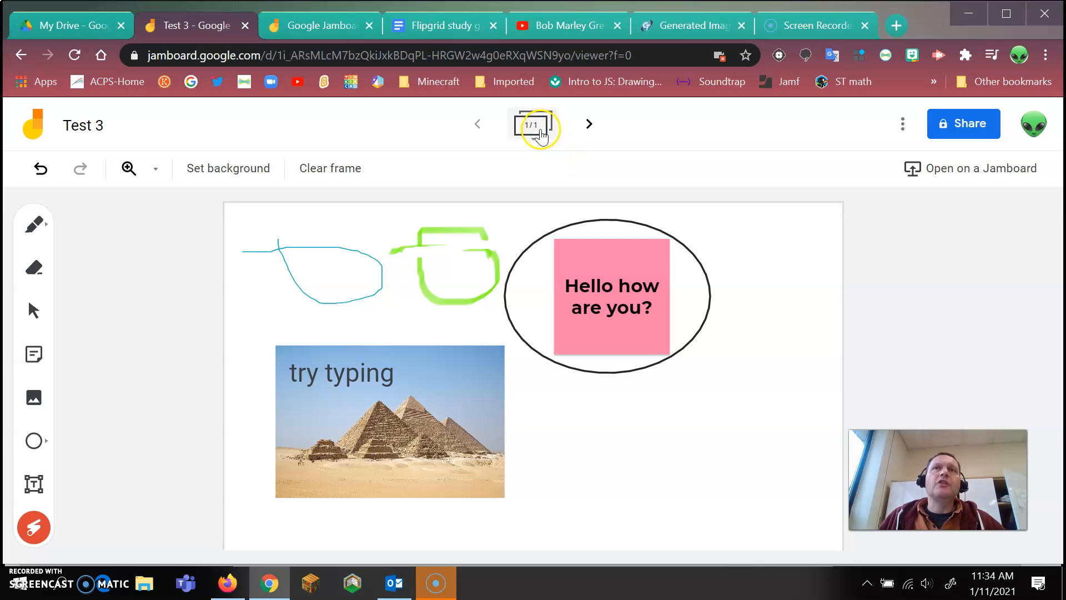
- Create a second frame and place a pink sticky note with the presenter's first name in its upper-left corner
click(589, 124)
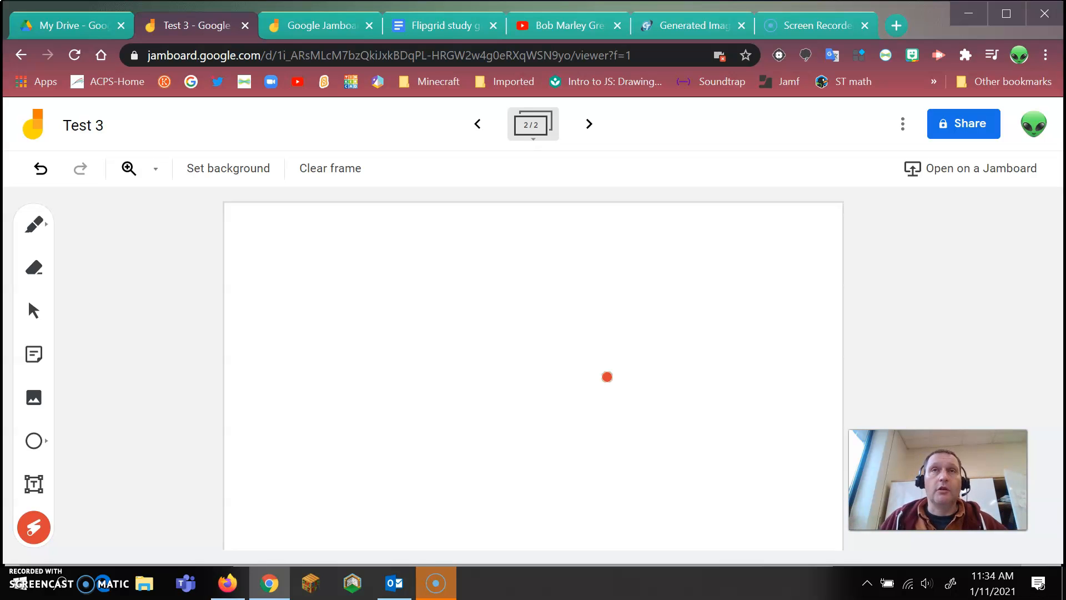
click(33, 356)
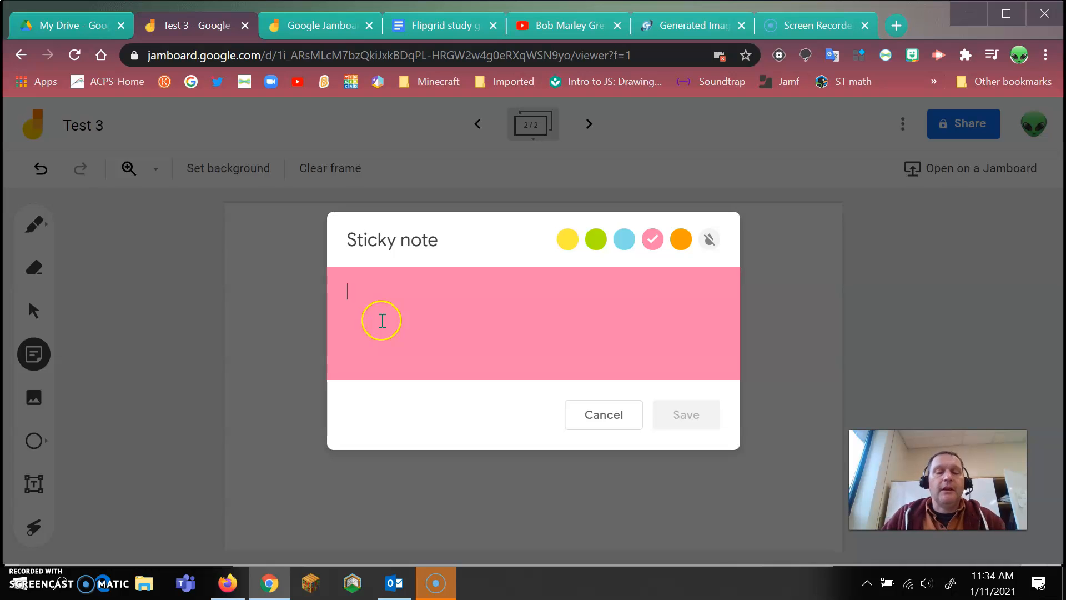
text(Brian)
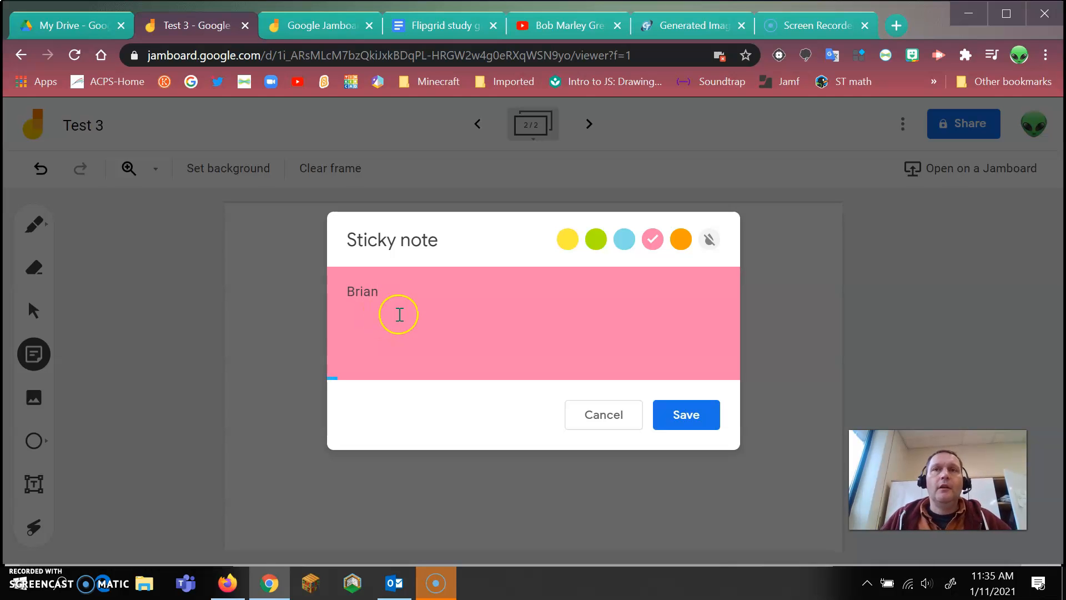
click(707, 421)
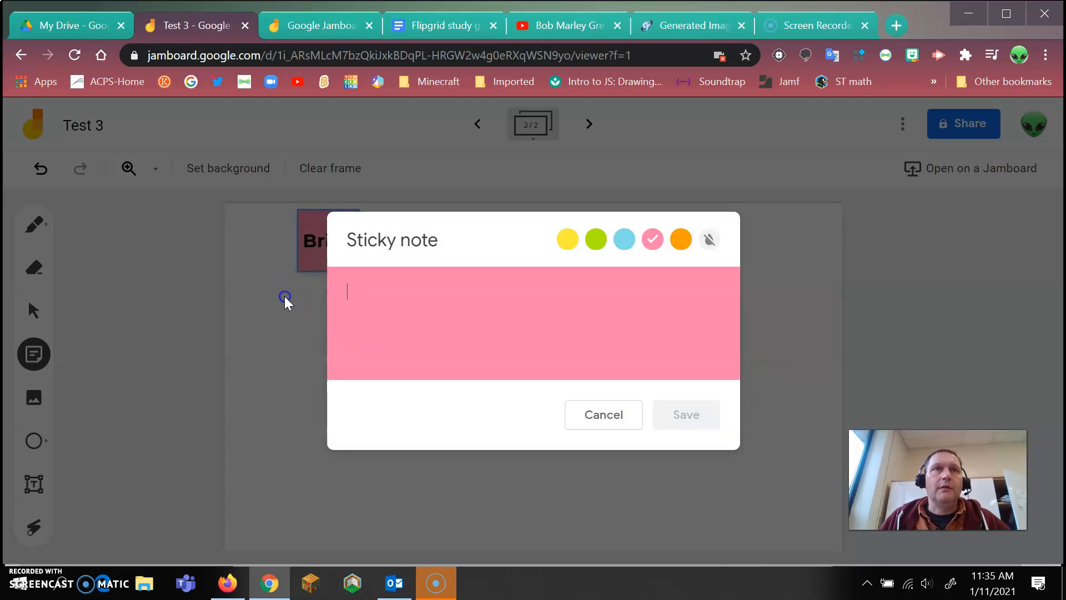
click(284, 297)
drag(311, 241, 272, 253)
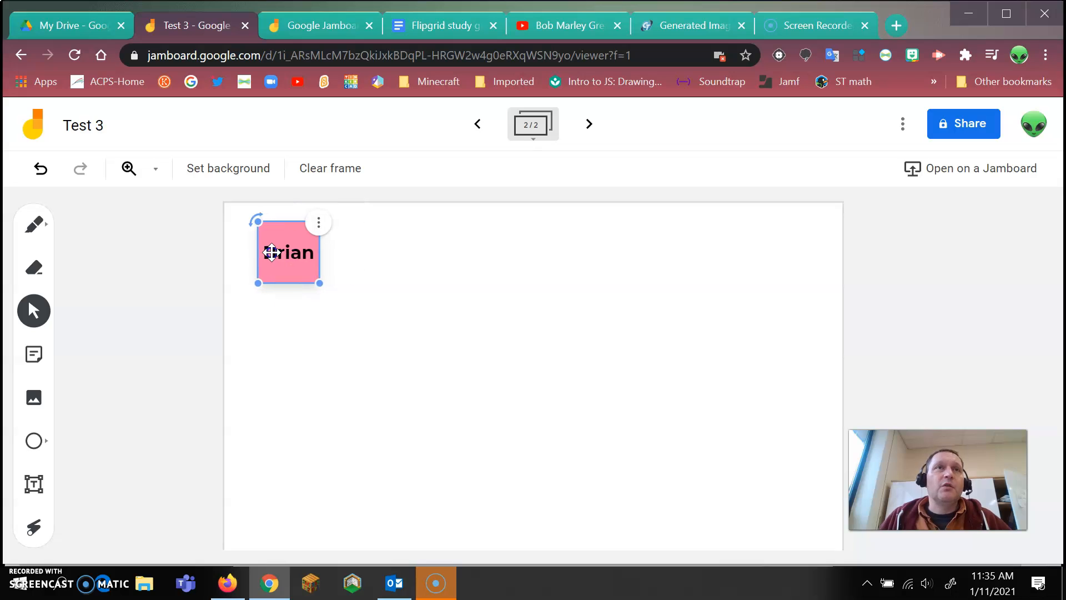
click(391, 380)
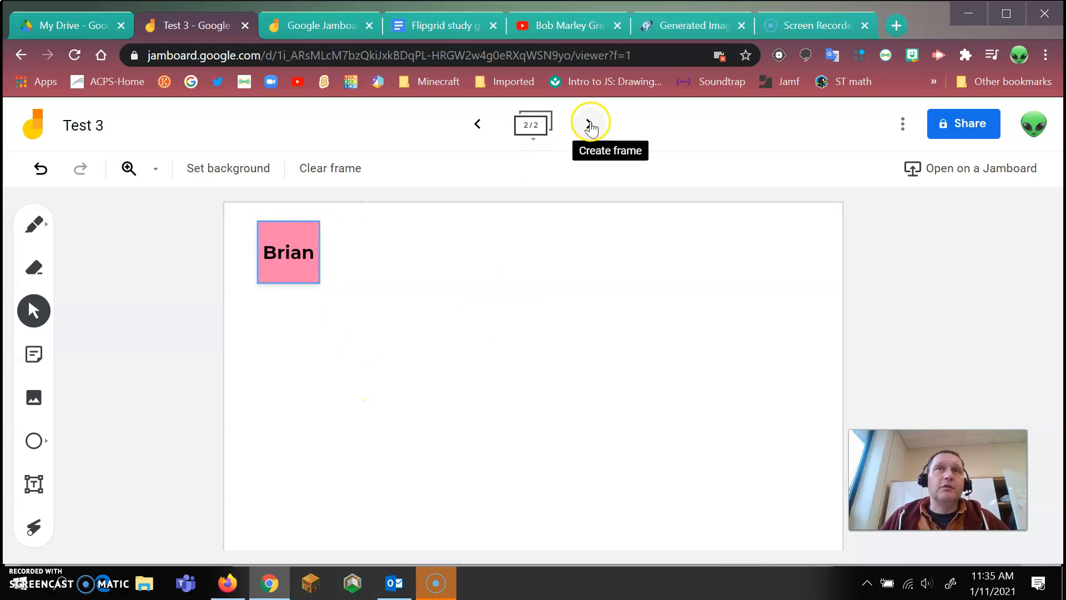
- Create a blank third frame, and move the frame with the name note ahead of the first frame
click(591, 127)
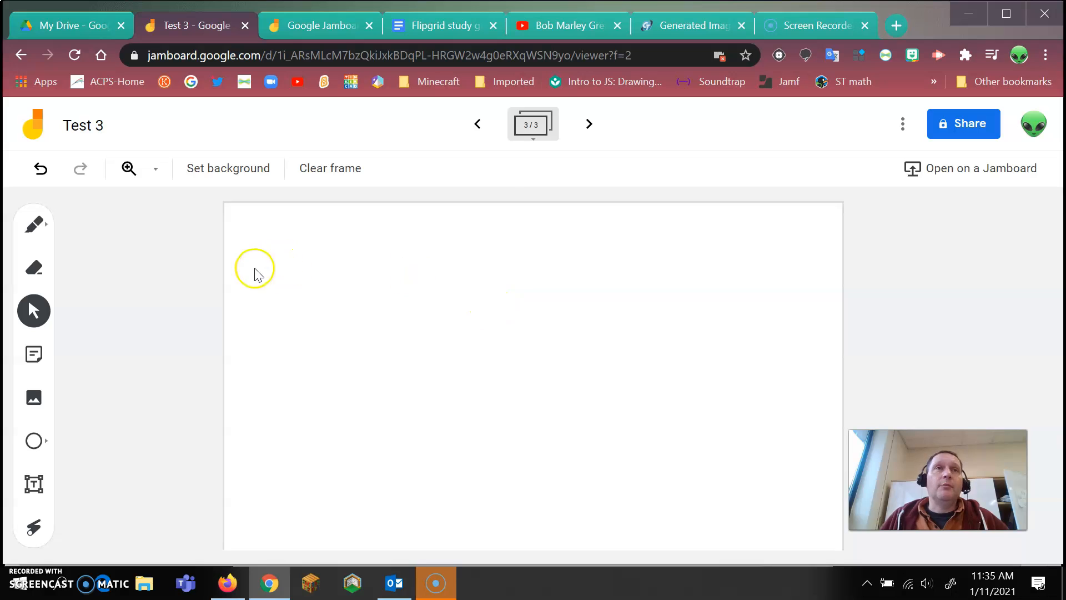
click(477, 125)
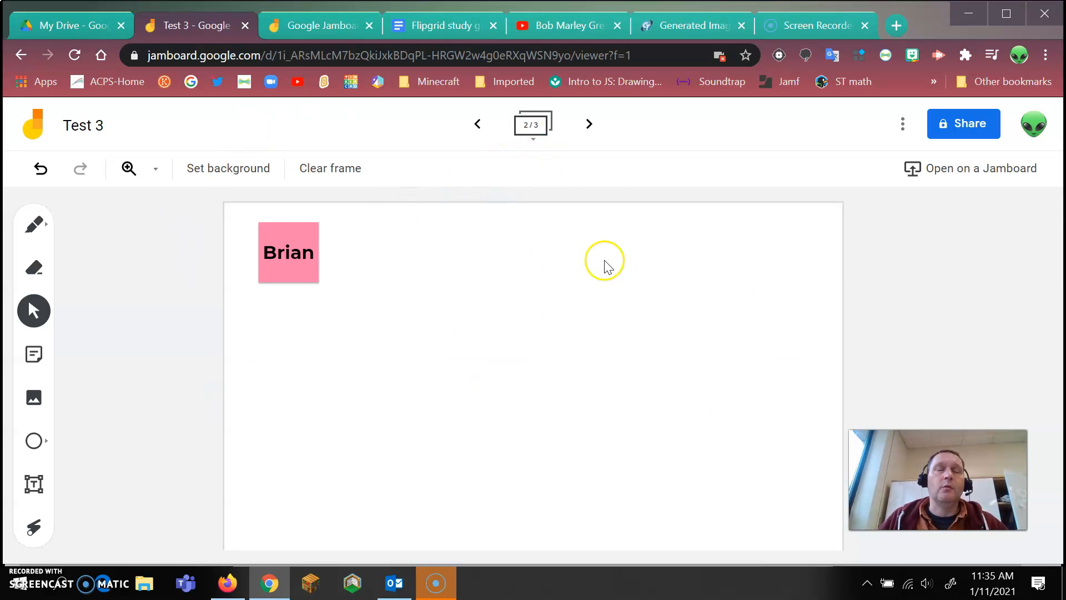
click(530, 140)
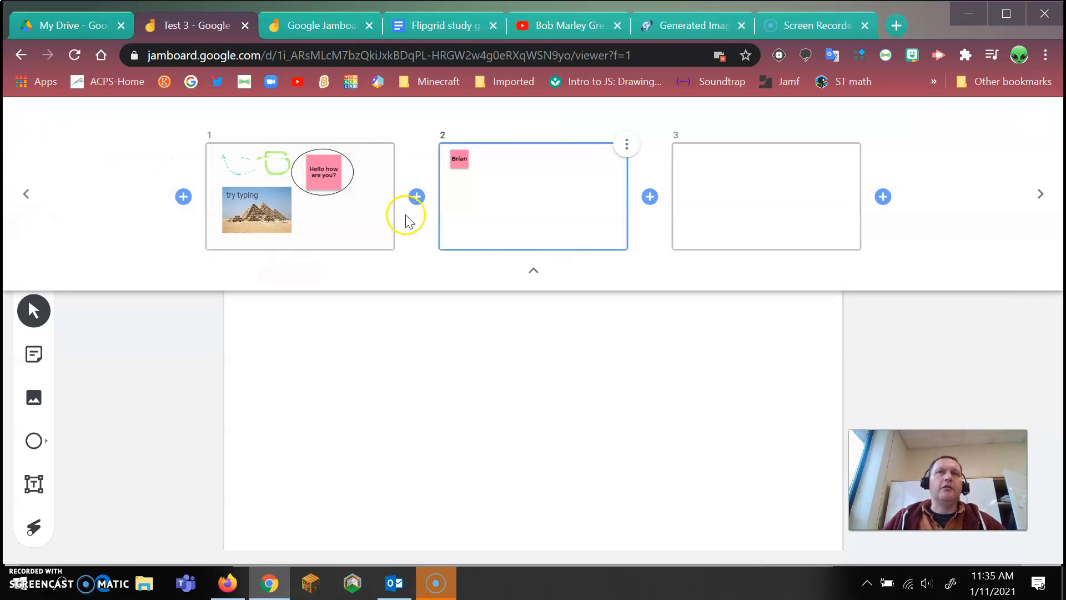
drag(503, 222, 185, 218)
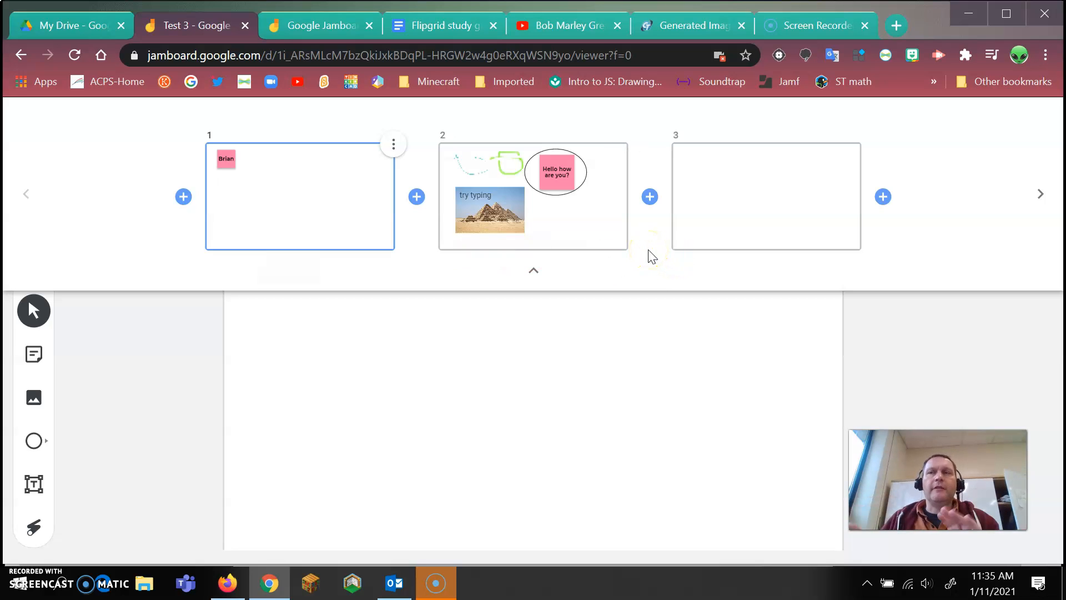
click(595, 345)
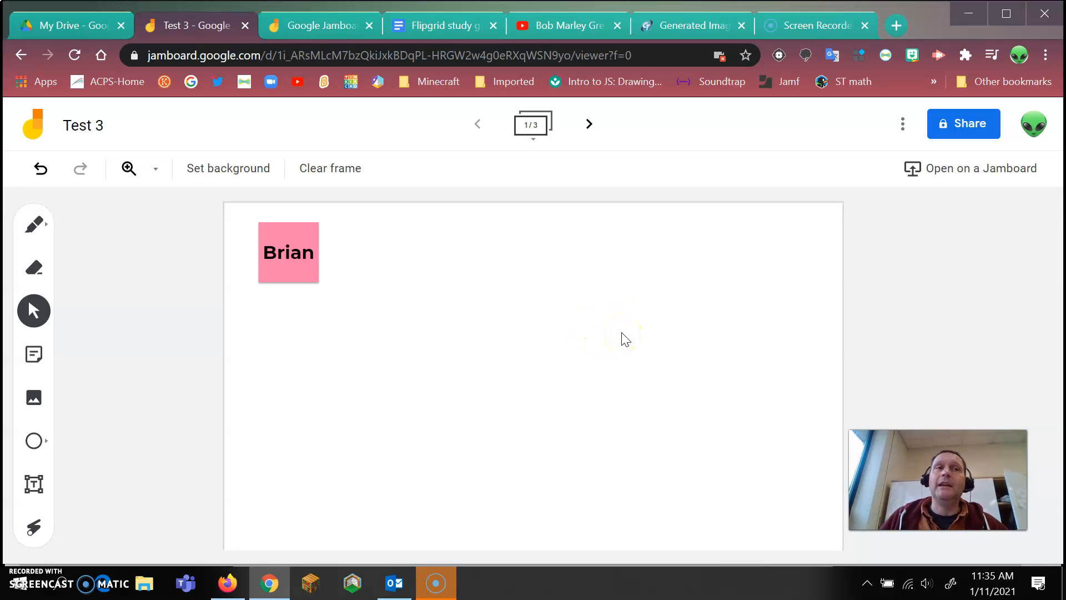
- Share the jam by link, setting access to Anyone with the link and the role to Editor
click(965, 126)
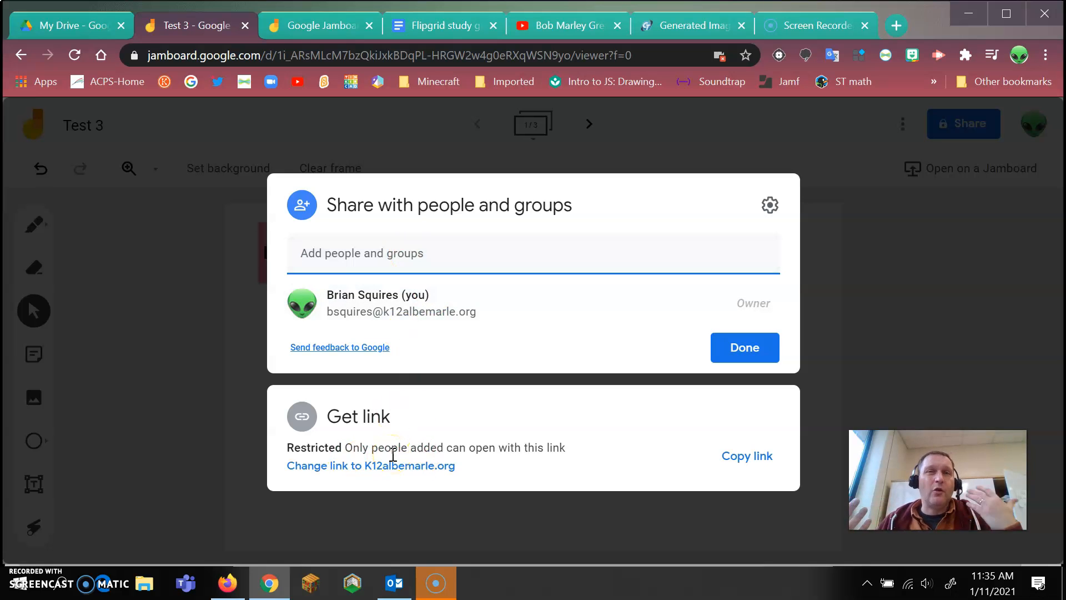
click(393, 457)
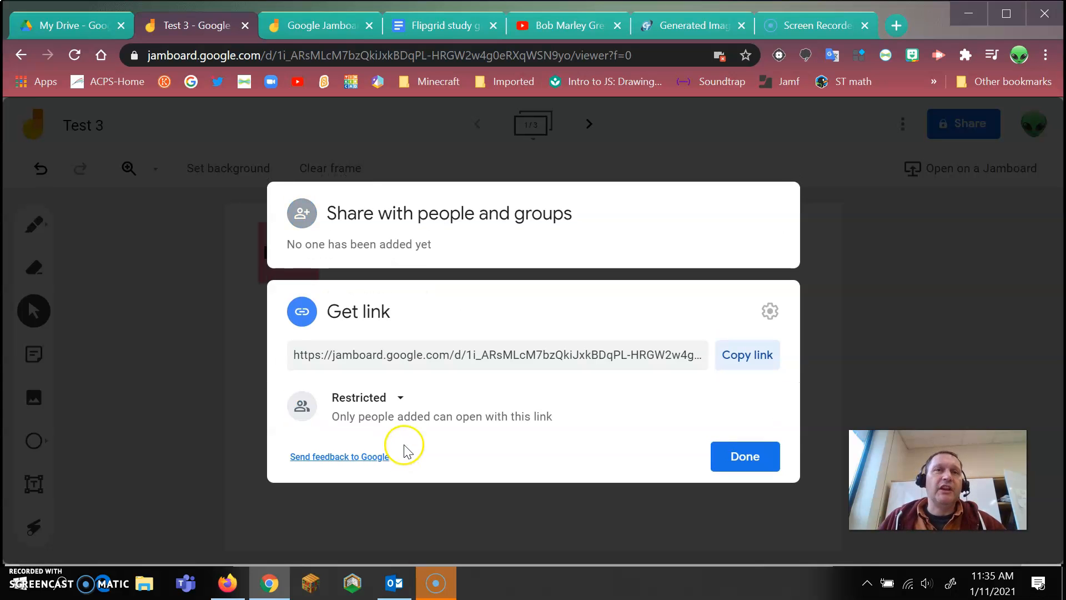
click(400, 399)
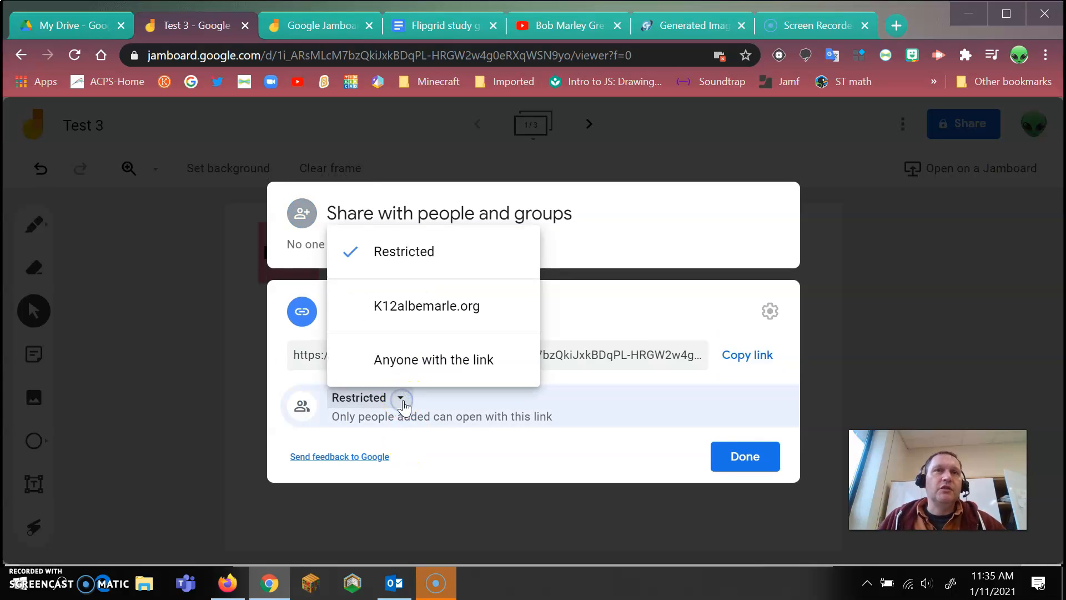
click(410, 362)
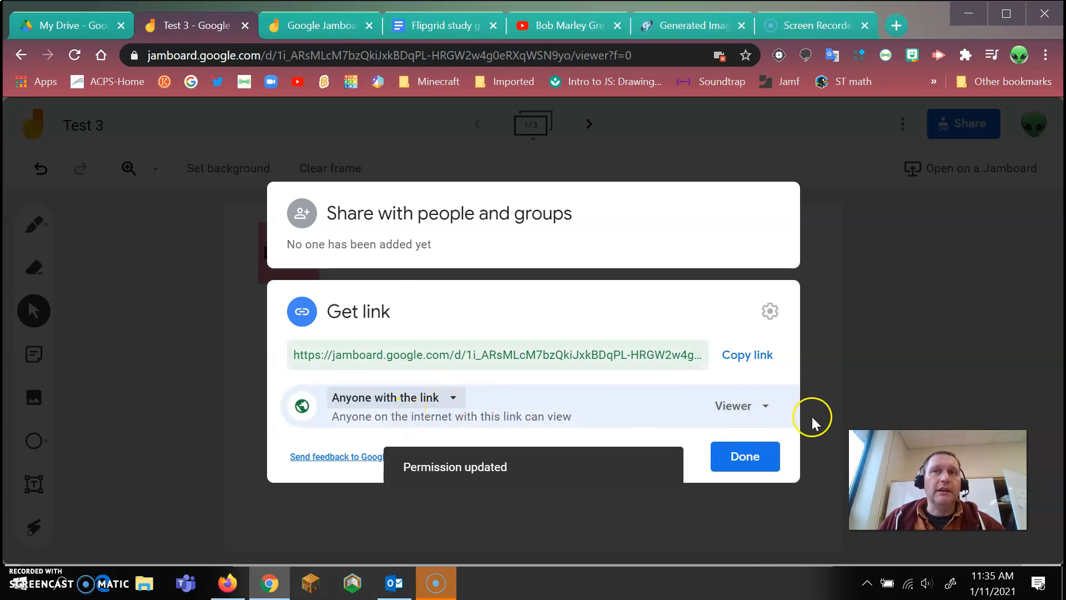
click(766, 407)
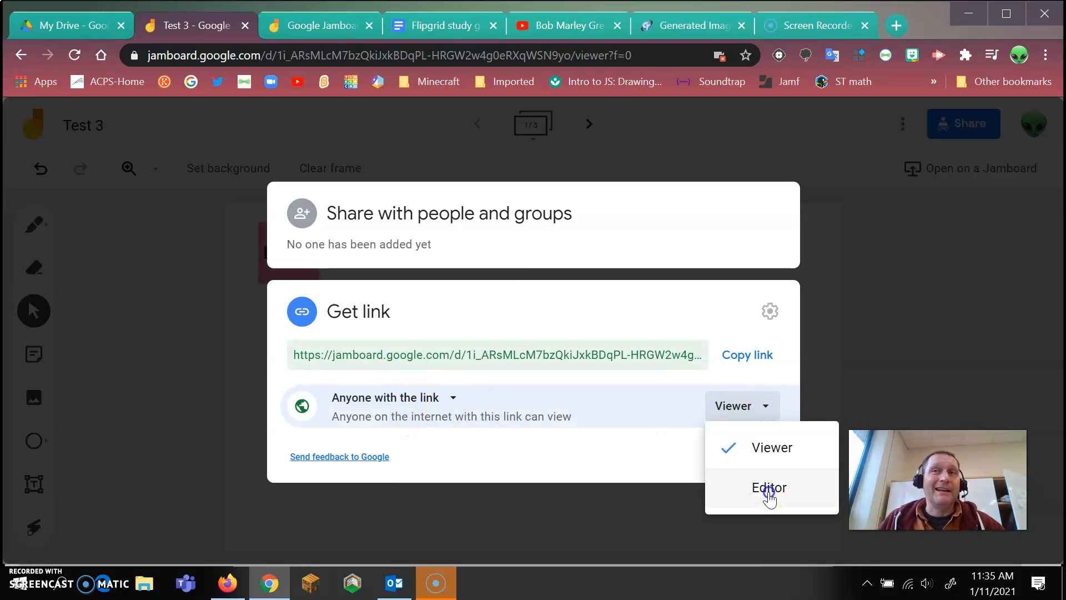
click(769, 489)
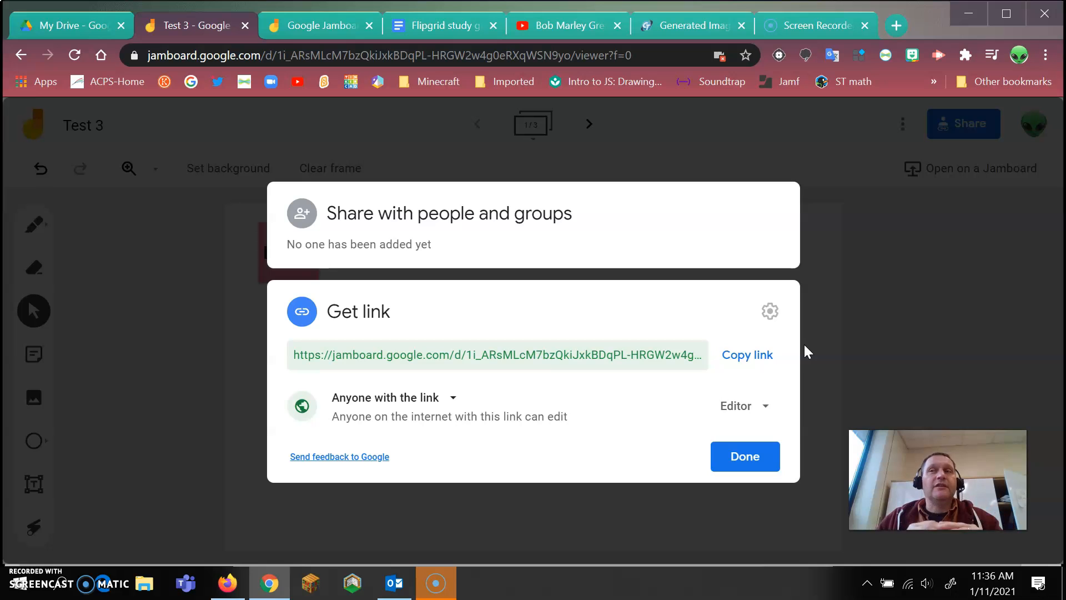
click(760, 456)
click(458, 415)
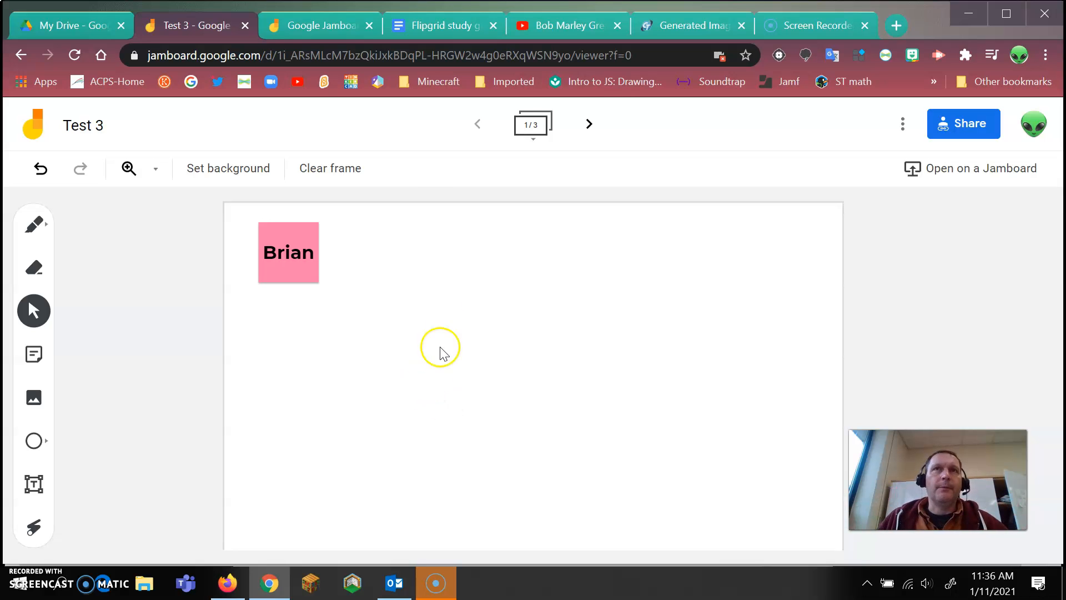
- Go to the second frame, which holds the pyramid image and drawings
click(587, 121)
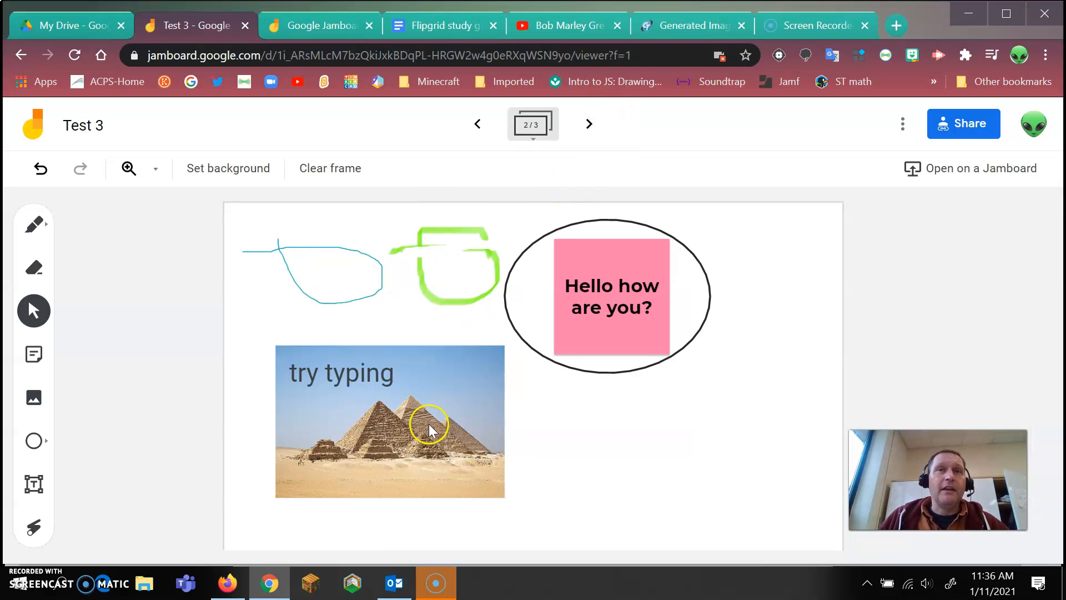